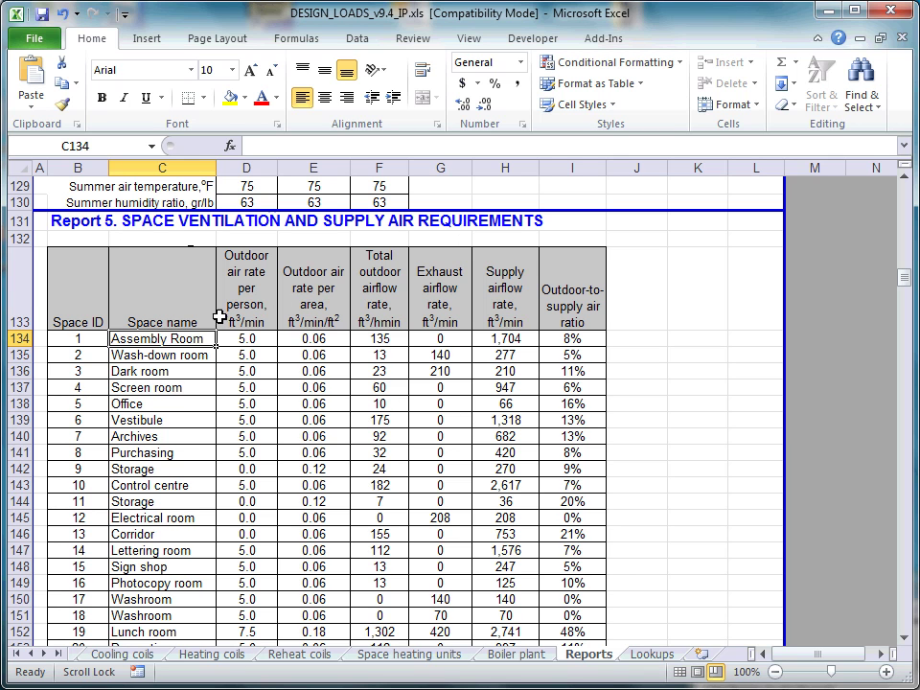
Step: Check space names, supply airflows and cooling-load totals in DESIGN_LOADS Reports 5–7, then switch to AIRFLOW
{"action": "left_click_drag", "start_coordinate": [168, 287], "coordinate": [168, 631]}
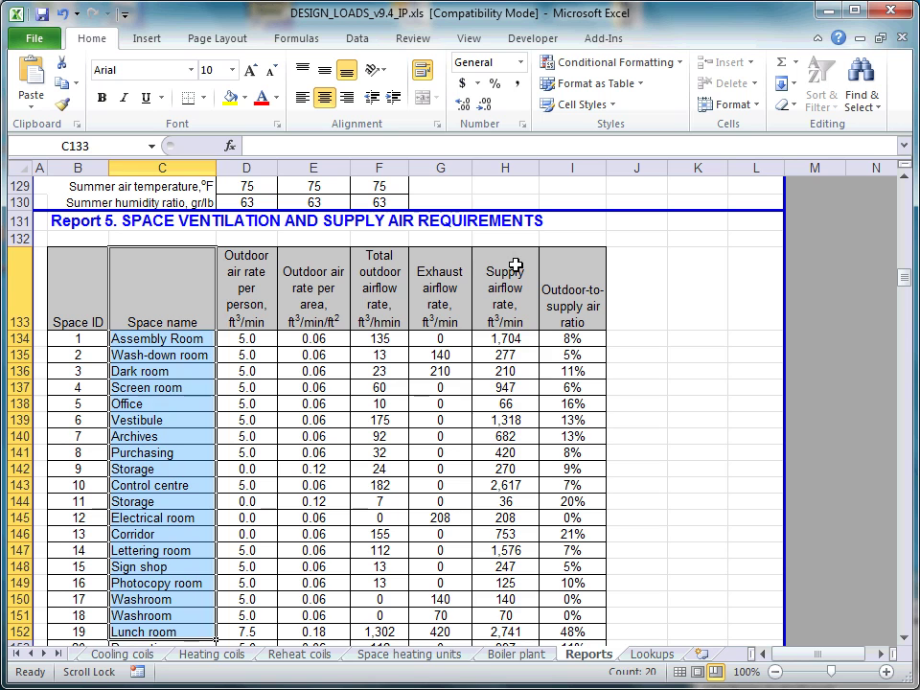
{"action": "left_click_drag", "start_coordinate": [520, 263], "coordinate": [506, 616]}
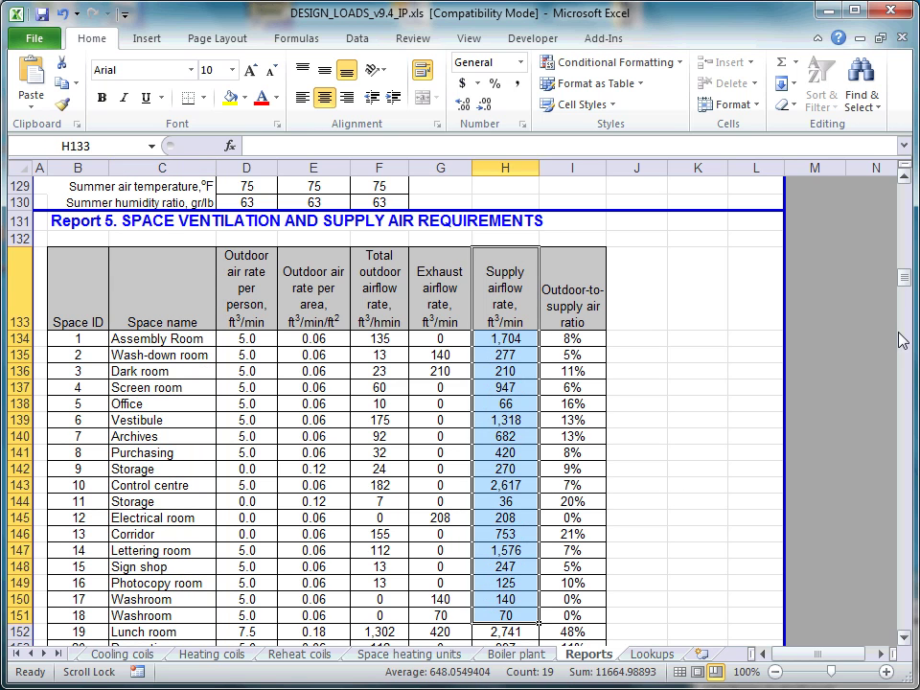
{"action": "left_click", "coordinate": [675, 341]}
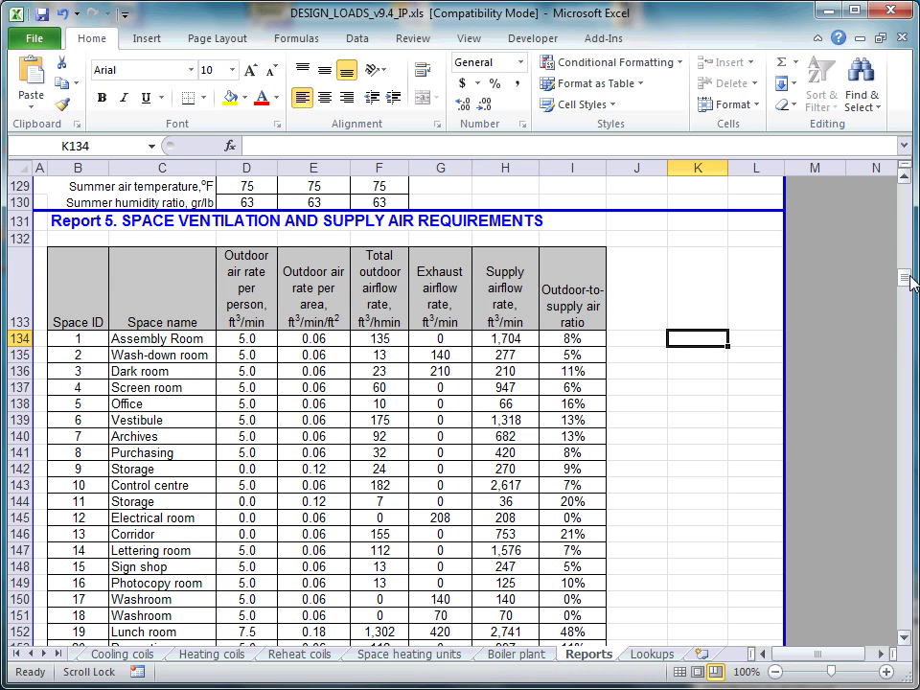
{"action": "left_click_drag", "start_coordinate": [907, 283], "coordinate": [909, 313]}
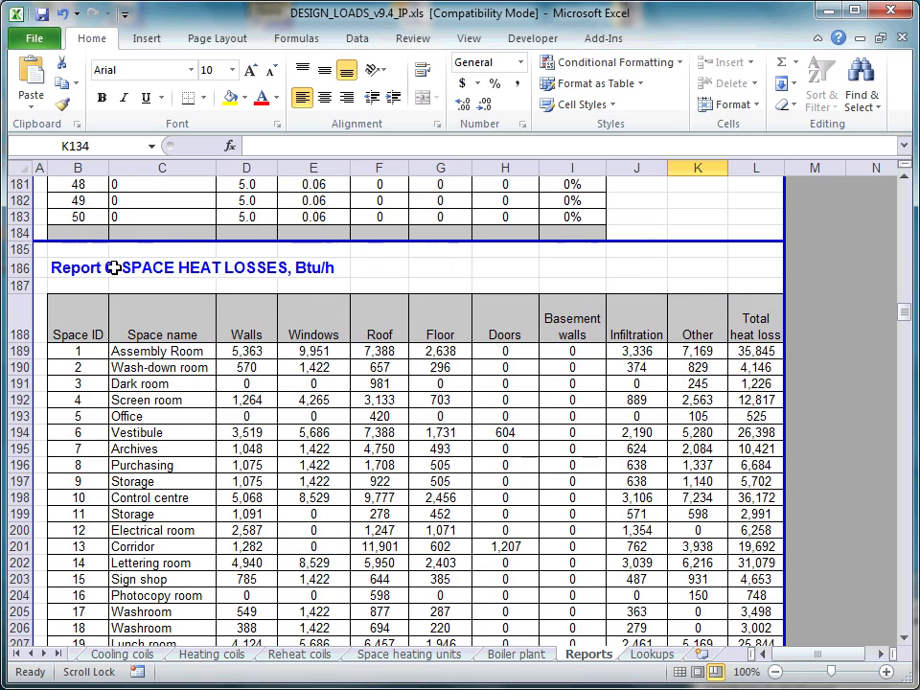
{"action": "left_click_drag", "start_coordinate": [117, 269], "coordinate": [287, 269]}
{"action": "left_click_drag", "start_coordinate": [756, 335], "coordinate": [757, 400]}
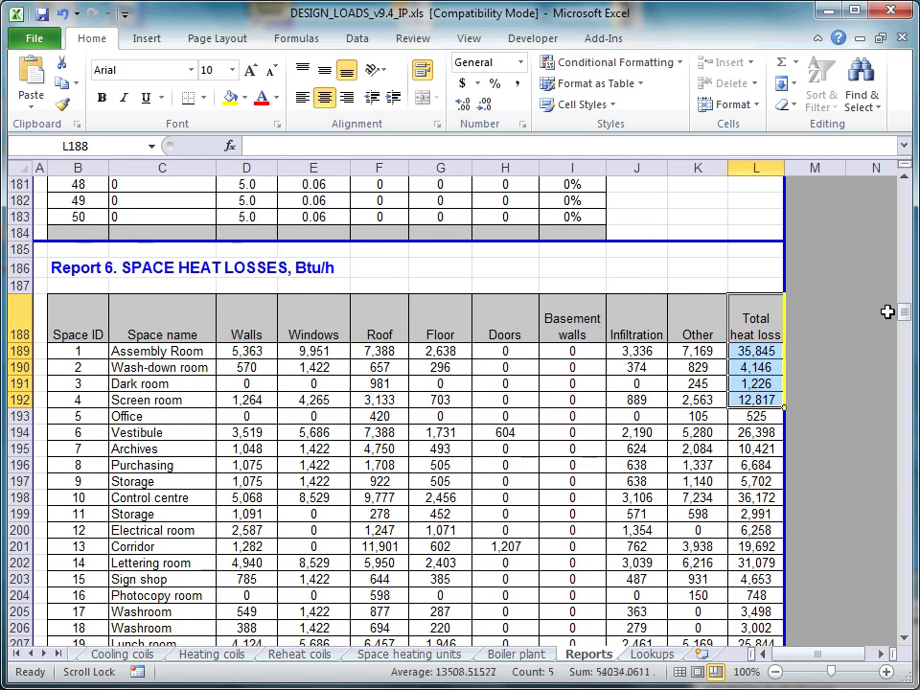
{"action": "left_click_drag", "start_coordinate": [905, 312], "coordinate": [896, 348]}
{"action": "left_click_drag", "start_coordinate": [170, 245], "coordinate": [421, 261]}
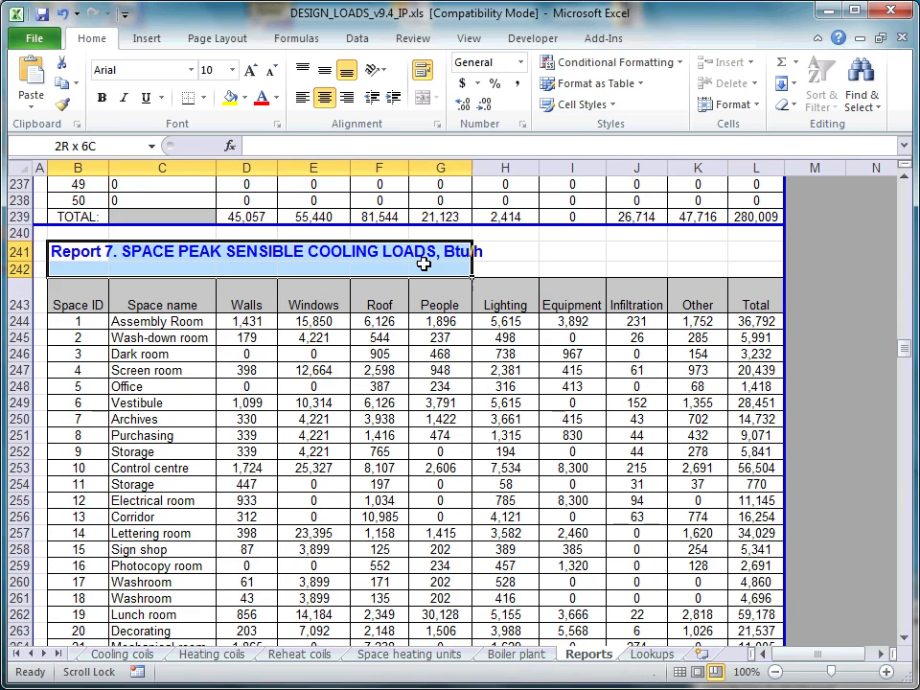
{"action": "left_click_drag", "start_coordinate": [756, 305], "coordinate": [757, 402]}
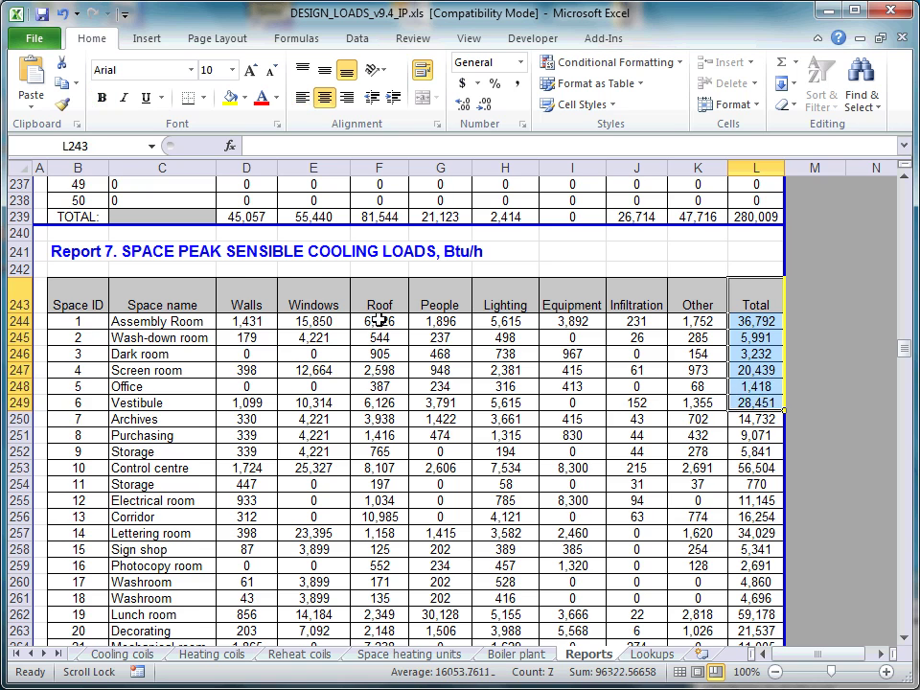
{"action": "key", "text": "ctrl+Tab"}
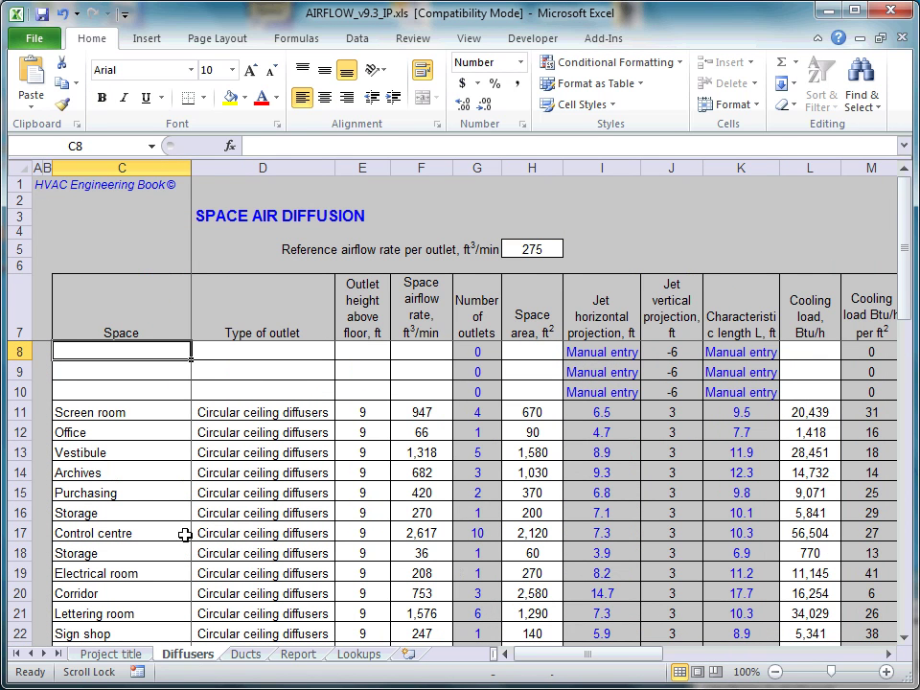
Step: Link C8:C10 to the Assembly Room, Wash-down room and Dark room names in DESIGN_LOADS Report 7
{"action": "type", "text": "="}
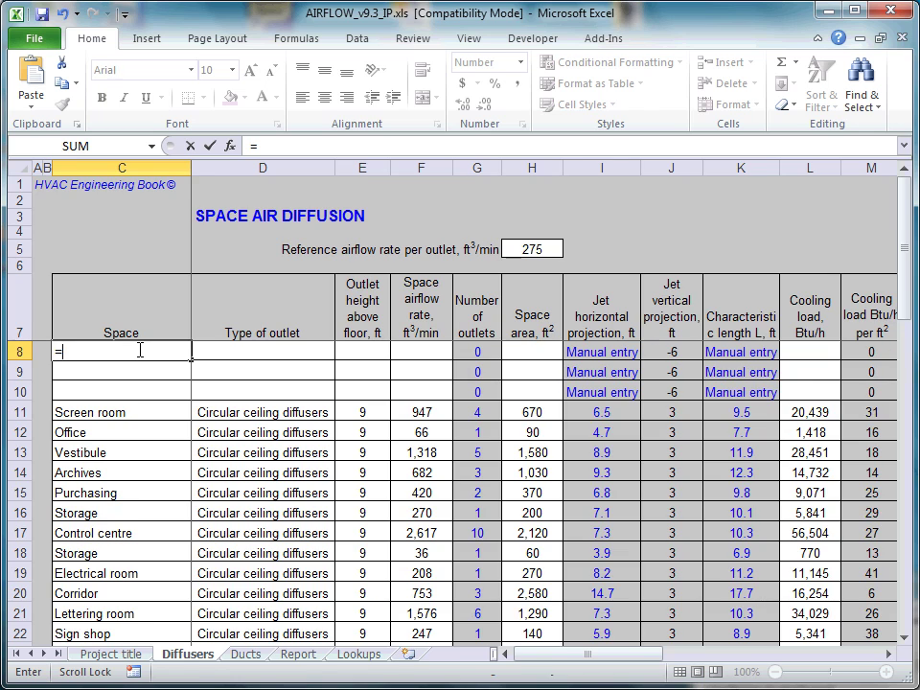
{"action": "key", "text": "ctrl+Tab"}
{"action": "left_click", "coordinate": [144, 322]}
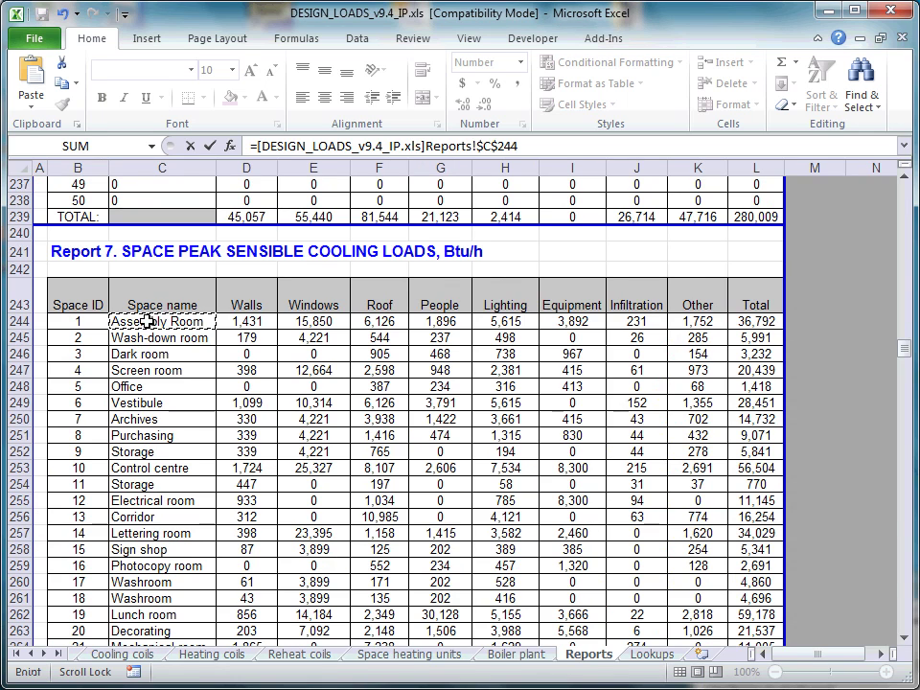
{"action": "key", "text": "Return"}
{"action": "type", "text": "="}
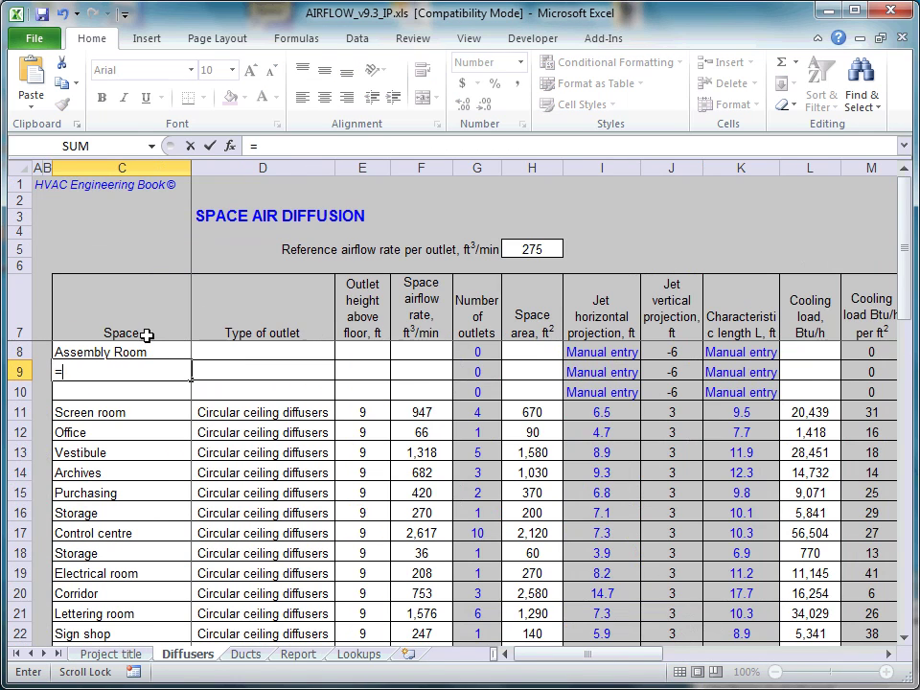
{"action": "key", "text": "ctrl+Tab"}
{"action": "left_click", "coordinate": [143, 337]}
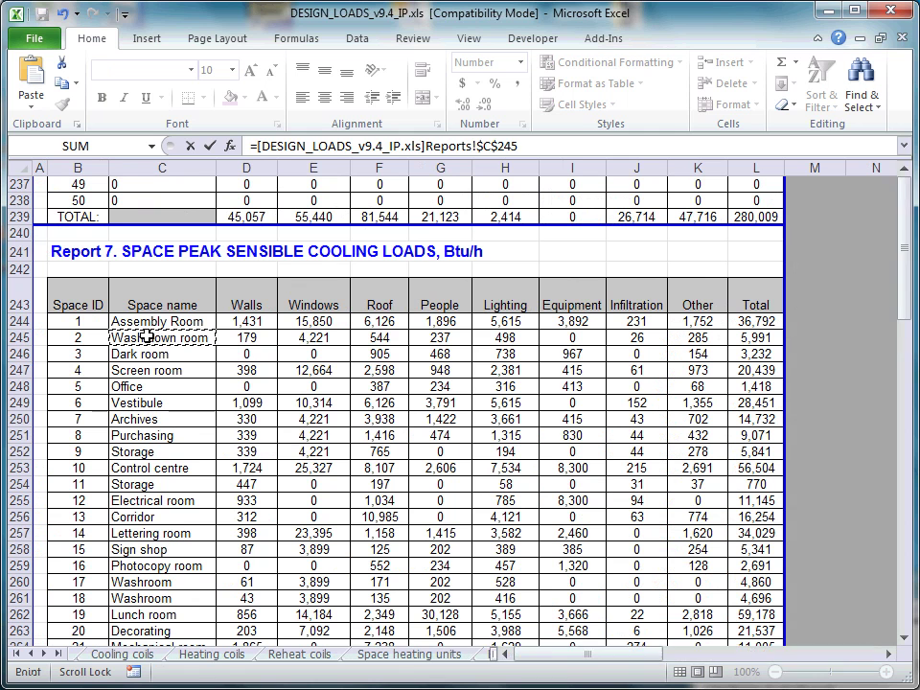
{"action": "key", "text": "Return"}
{"action": "type", "text": "="}
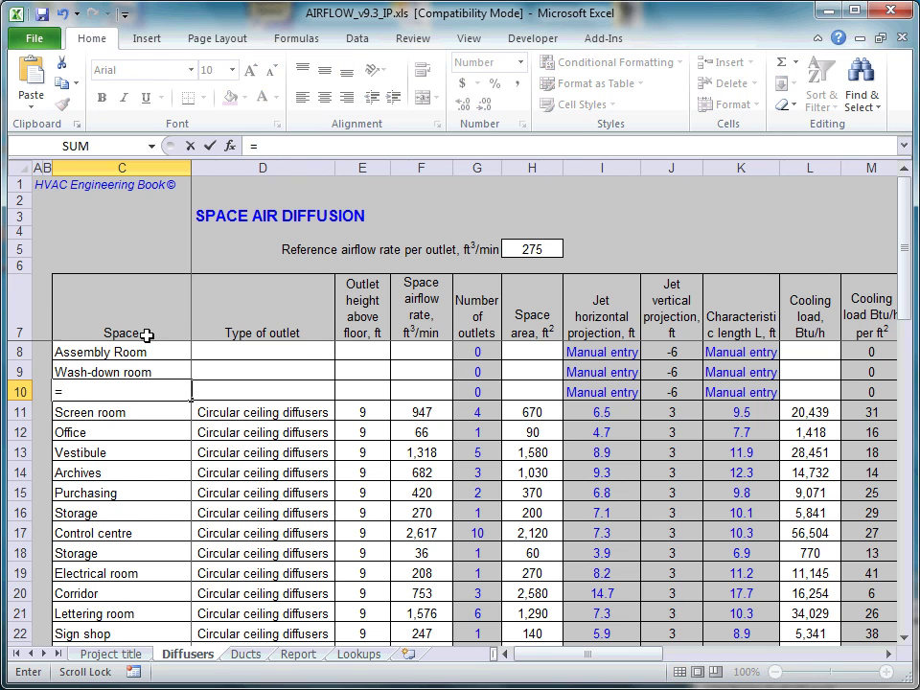
{"action": "key", "text": "ctrl+Tab"}
{"action": "left_click", "coordinate": [152, 353]}
{"action": "key", "text": "Return"}
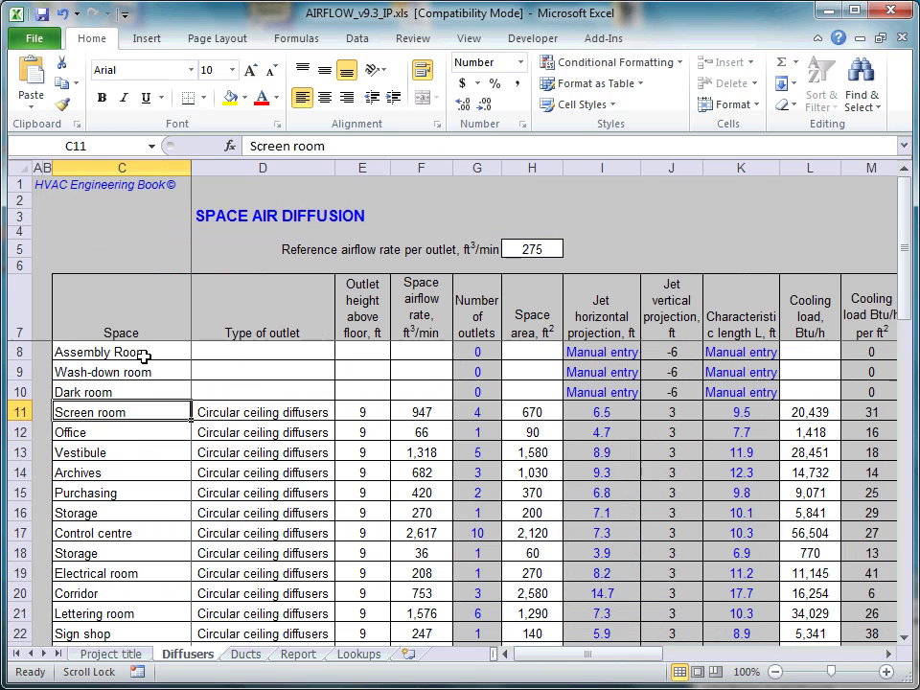
Step: Set the outlet type for Assembly Room, Wash-down room and Dark room to Circular ceiling diffusers
{"action": "left_click", "coordinate": [287, 352]}
{"action": "left_click", "coordinate": [342, 352]}
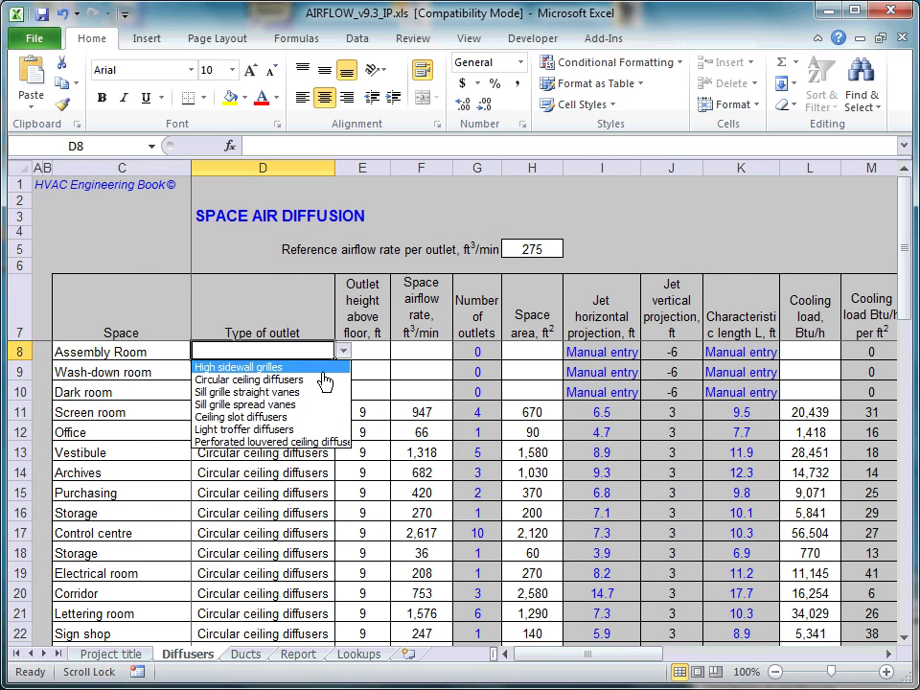
{"action": "left_click", "coordinate": [324, 379]}
{"action": "left_click", "coordinate": [321, 373]}
{"action": "left_click", "coordinate": [343, 373]}
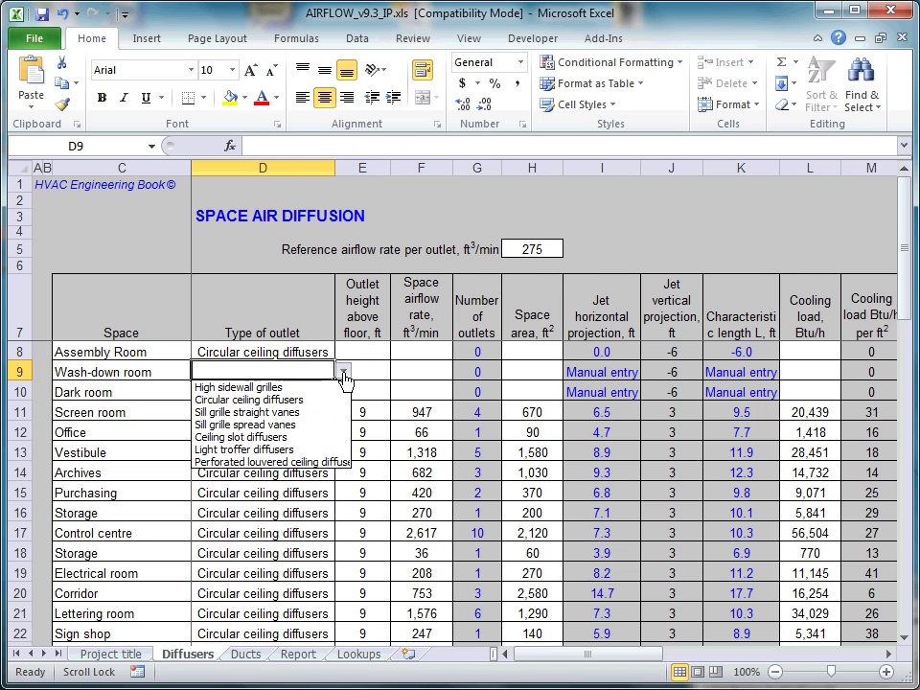
{"action": "left_click", "coordinate": [323, 403]}
{"action": "key", "text": "alt+Down"}
{"action": "left_click", "coordinate": [293, 387]}
{"action": "left_click", "coordinate": [342, 376]}
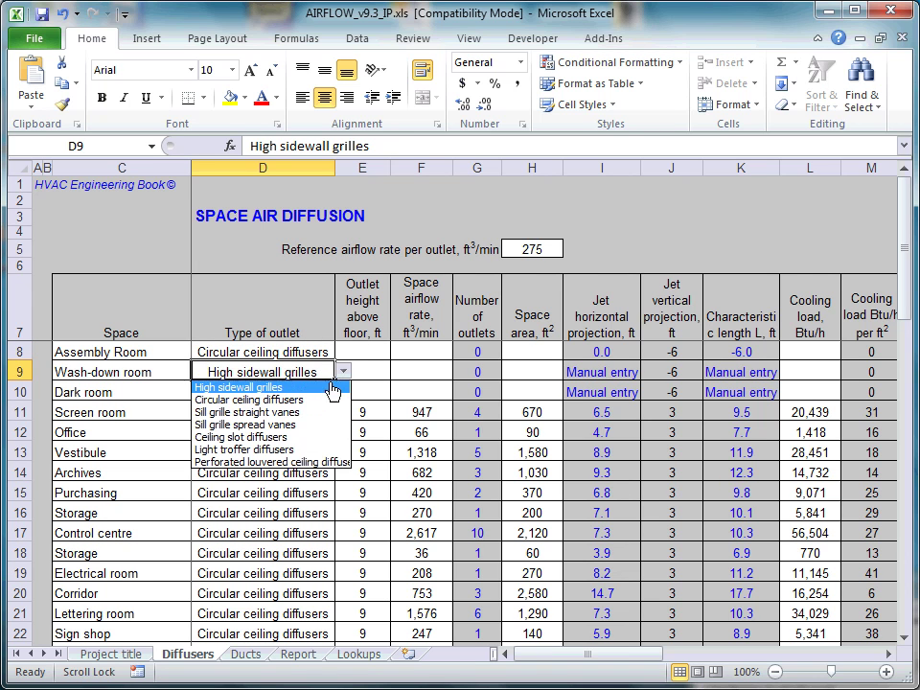
{"action": "left_click", "coordinate": [320, 400]}
{"action": "left_click", "coordinate": [313, 393]}
{"action": "left_click", "coordinate": [343, 392]}
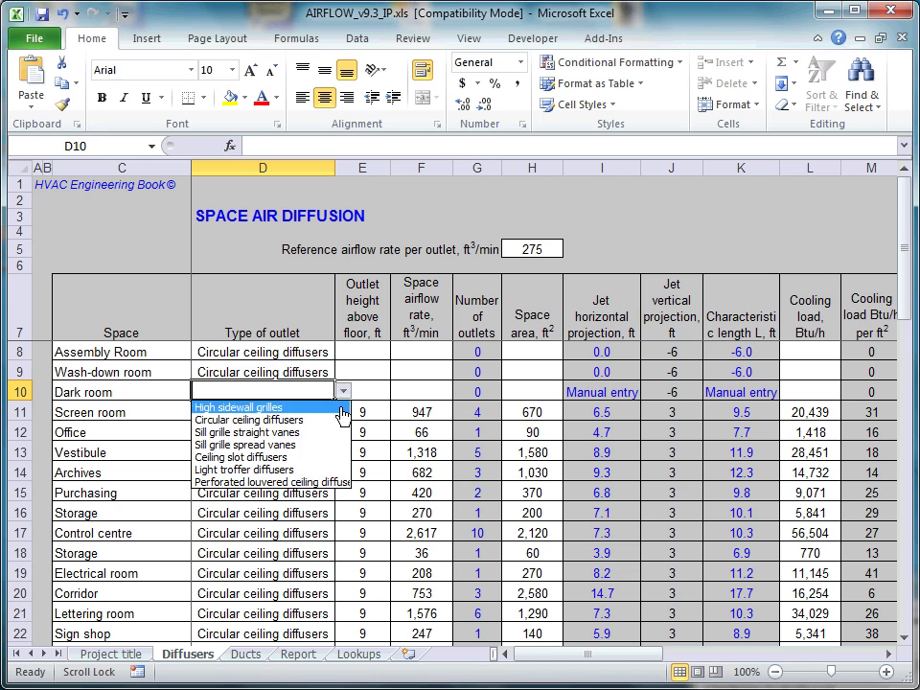
{"action": "left_click", "coordinate": [336, 420]}
Step: Enter outlet heights of 9, 10 and 9 ft in E8:E10
{"action": "left_click", "coordinate": [380, 353]}
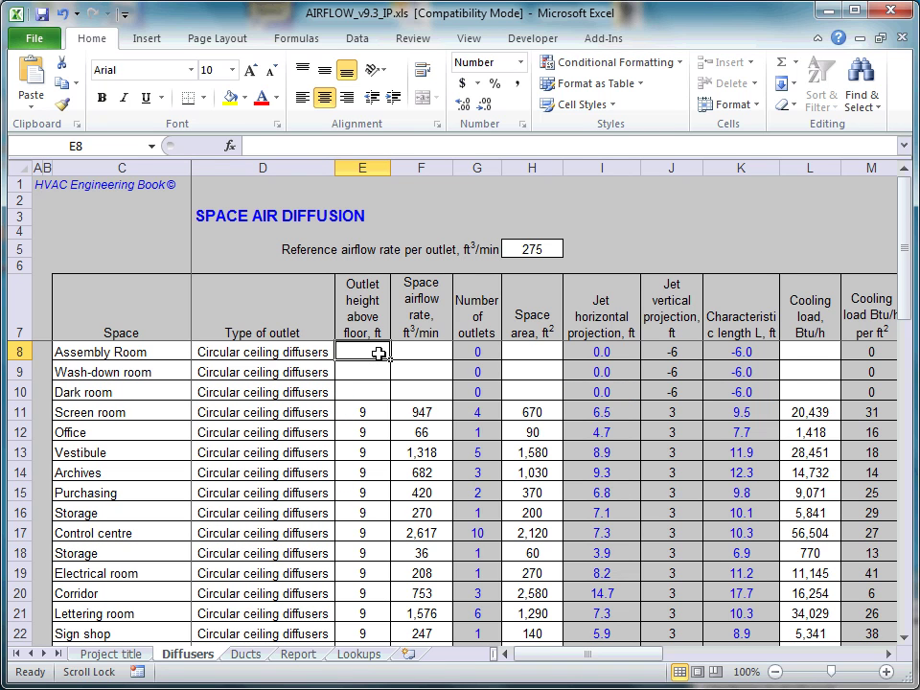
{"action": "type", "text": "9"}
{"action": "left_click", "coordinate": [380, 369]}
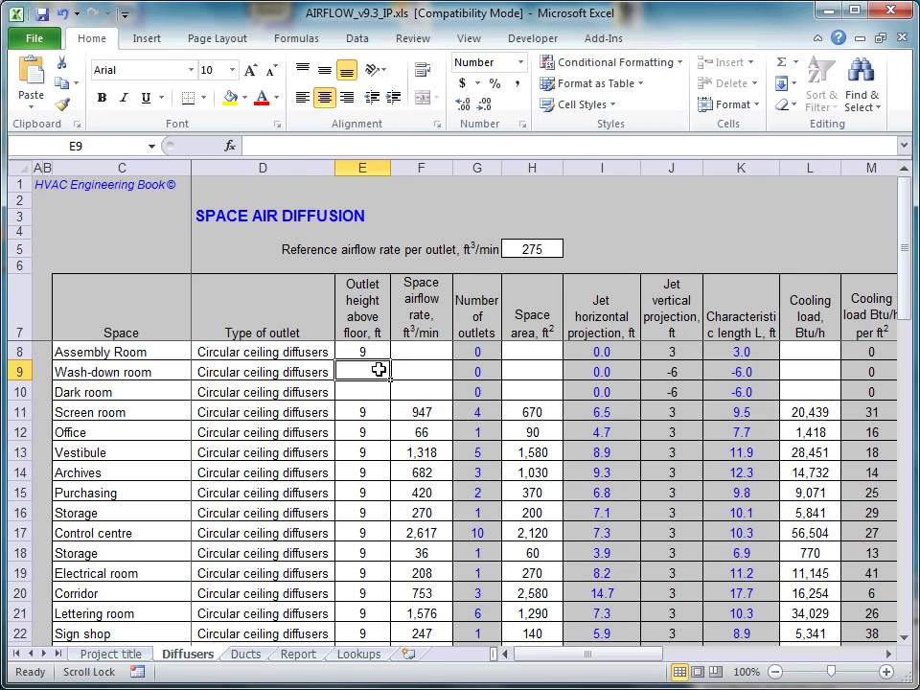
{"action": "type", "text": "10"}
{"action": "key", "text": "Return"}
{"action": "type", "text": "9"}
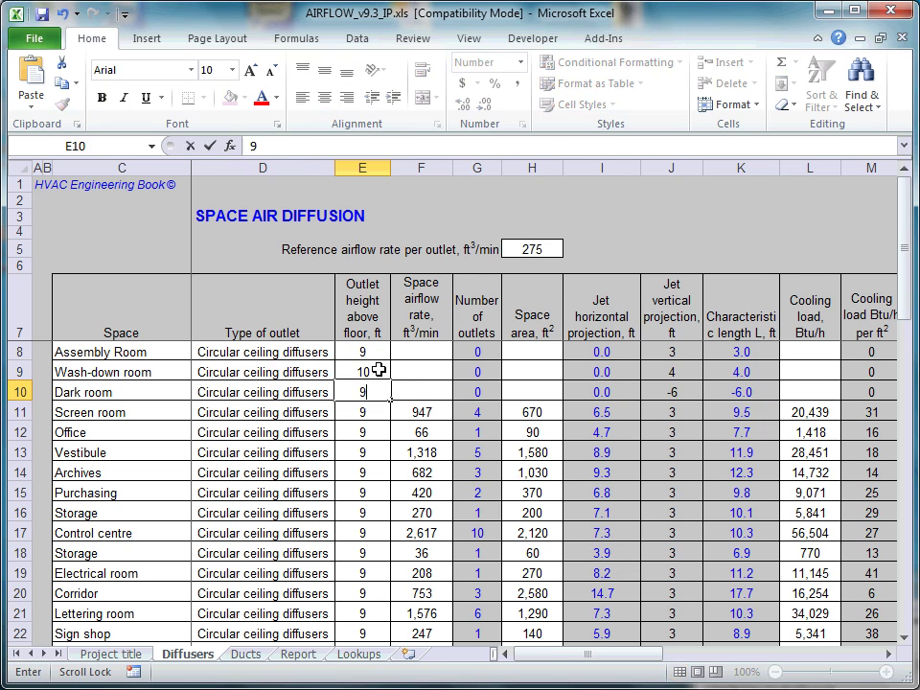
{"action": "key", "text": "Return"}
Step: Link the three rooms' airflows to DESIGN_LOADS supply airflows 1,704, 277 and 210
{"action": "left_click", "coordinate": [434, 352]}
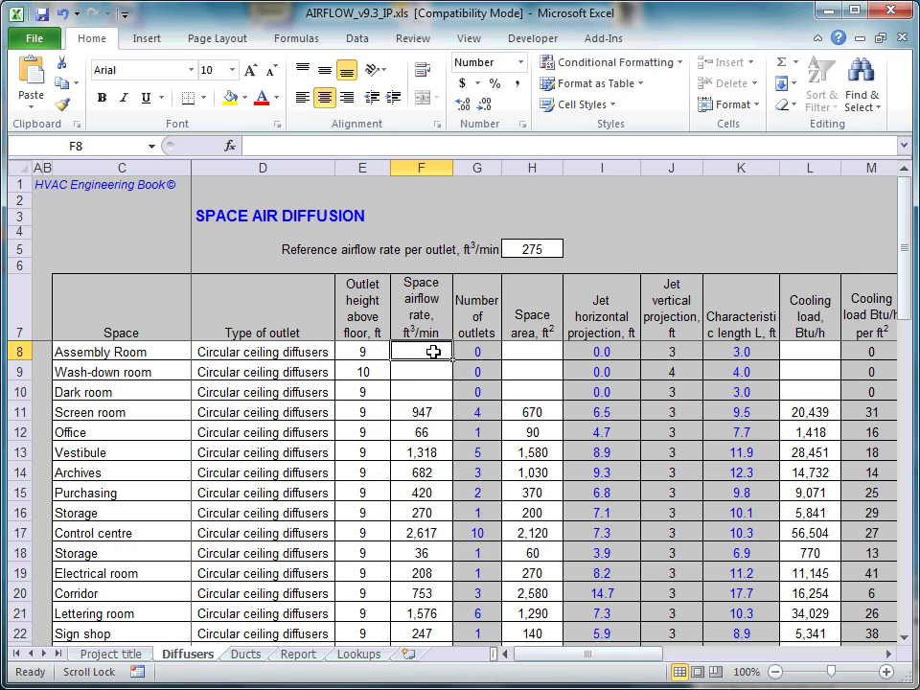
{"action": "type", "text": "="}
{"action": "key", "text": "ctrl+Tab"}
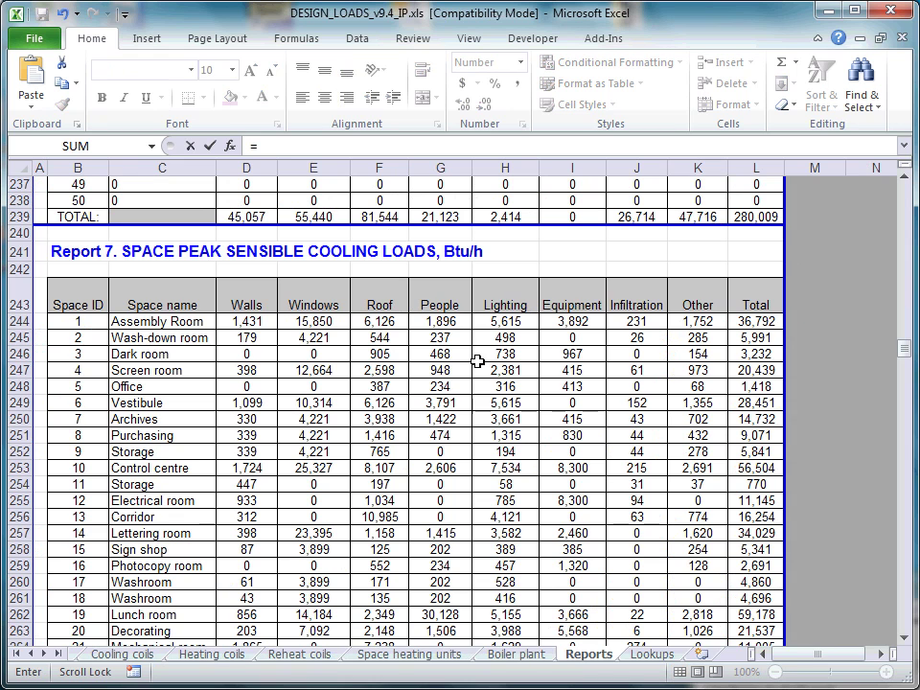
{"action": "left_click_drag", "start_coordinate": [907, 352], "coordinate": [908, 281]}
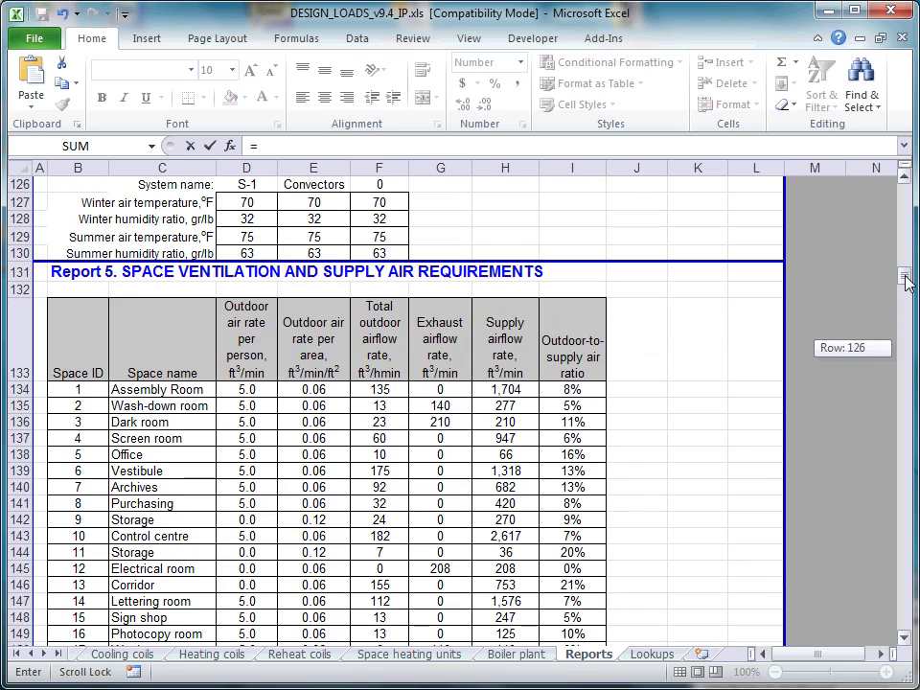
{"action": "left_click", "coordinate": [469, 386]}
{"action": "key", "text": "Return"}
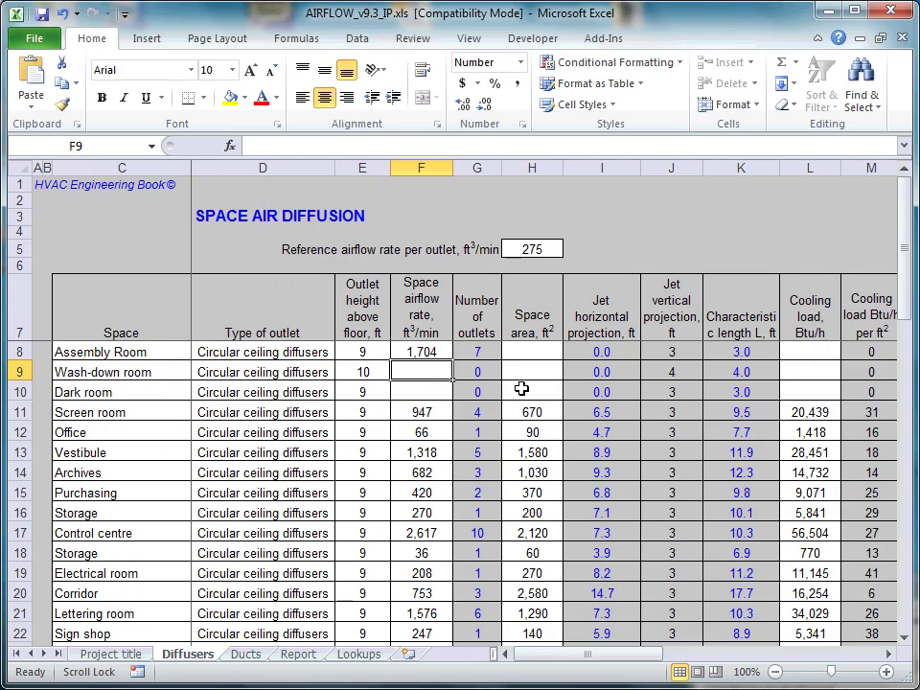
{"action": "type", "text": "="}
{"action": "key", "text": "ctrl+Tab"}
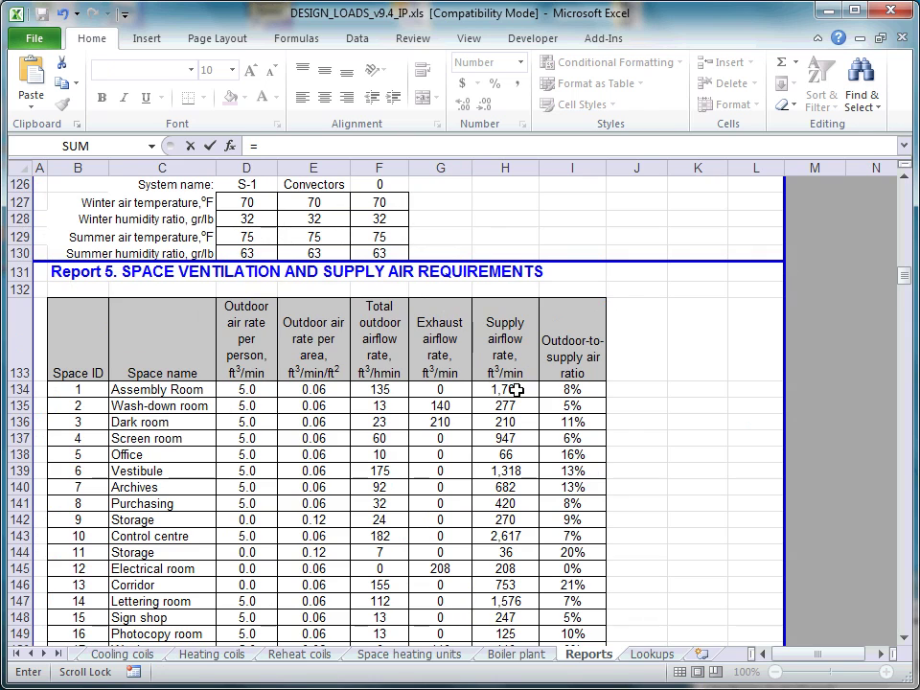
{"action": "left_click", "coordinate": [513, 404]}
{"action": "key", "text": "Return"}
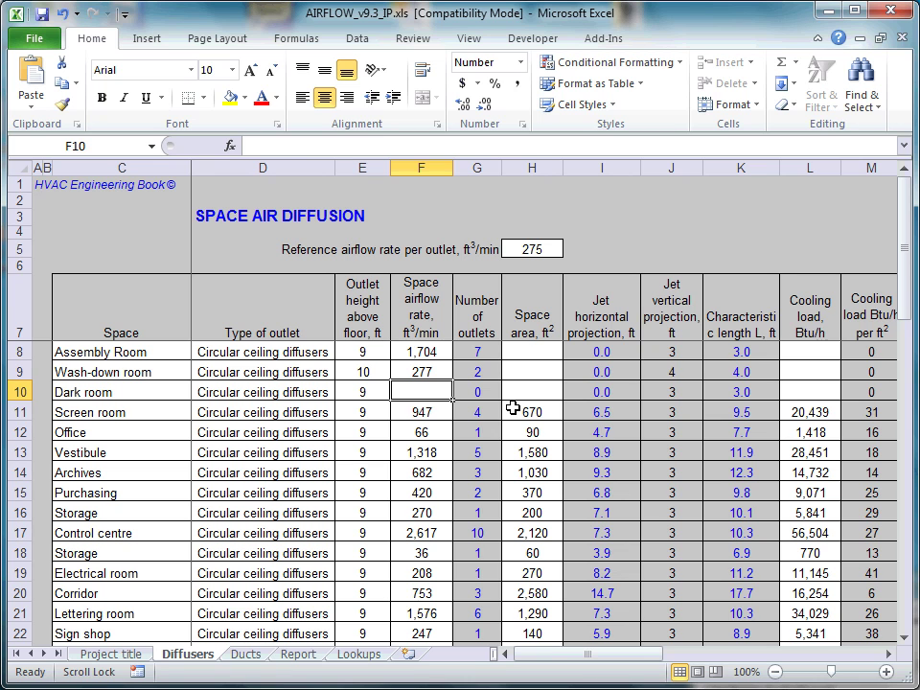
{"action": "type", "text": "="}
{"action": "key", "text": "ctrl+Tab"}
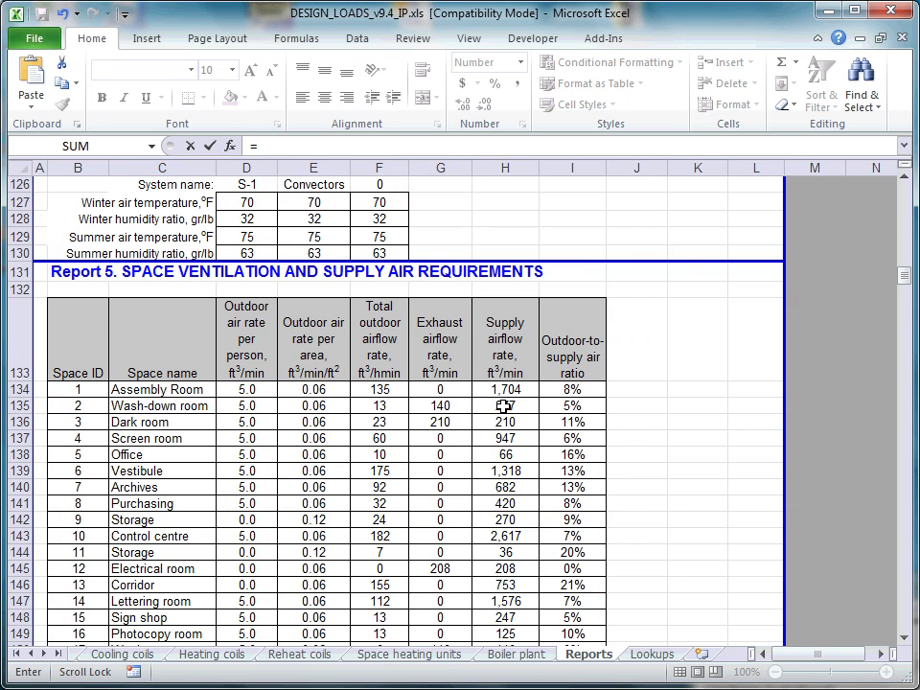
{"action": "left_click", "coordinate": [518, 421]}
{"action": "key", "text": "Return"}
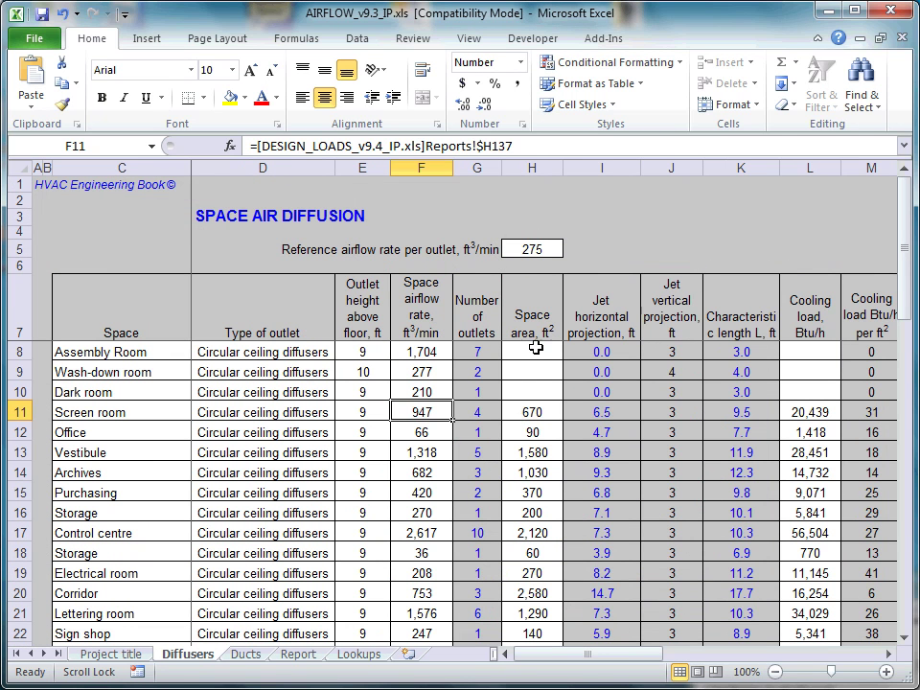
Step: Link the space areas in H8:H10 to DESIGN_LOADS floor areas 1,580, 140 and 210
{"action": "left_click", "coordinate": [535, 352]}
{"action": "type", "text": "="}
{"action": "key", "text": "ctrl+Tab"}
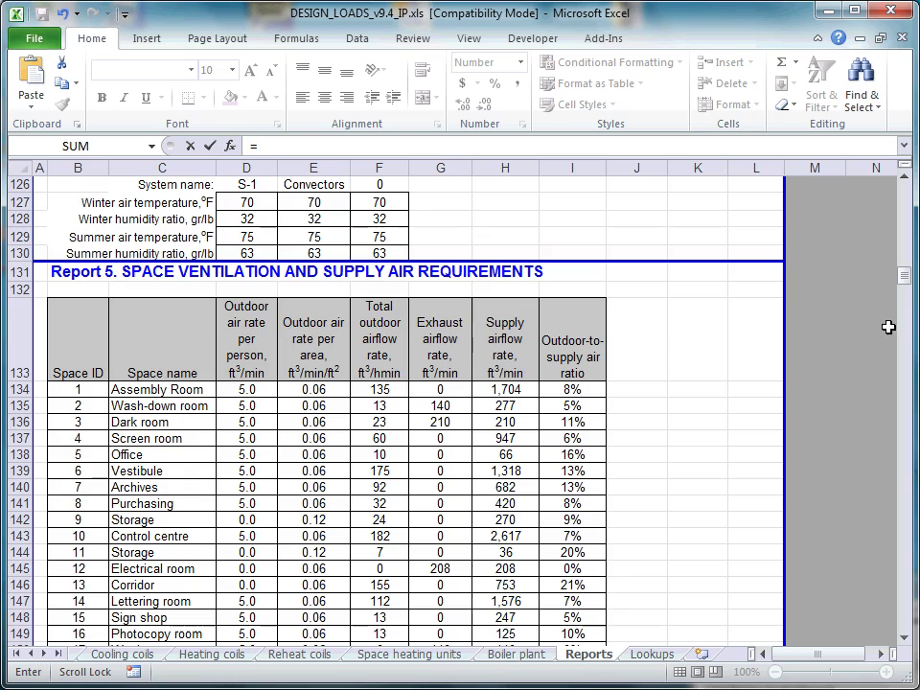
{"action": "left_click_drag", "start_coordinate": [906, 277], "coordinate": [907, 178]}
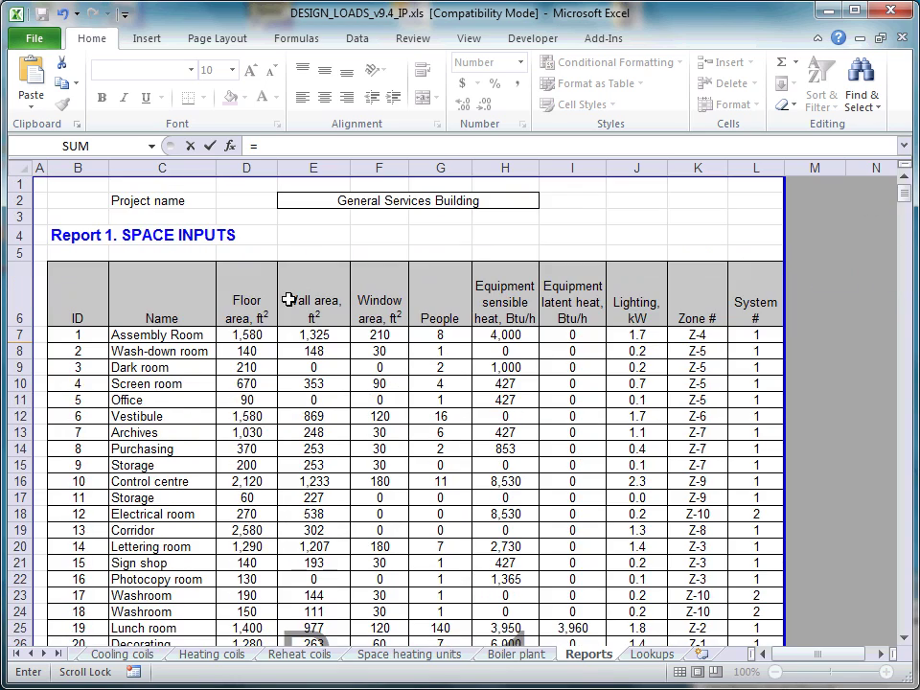
{"action": "left_click", "coordinate": [268, 332]}
{"action": "key", "text": "Return"}
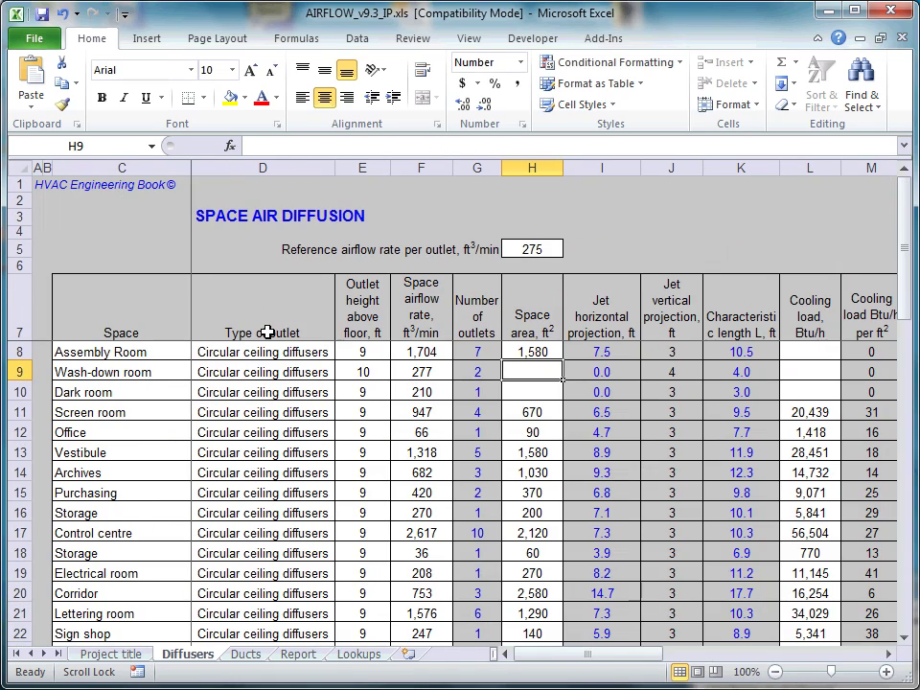
{"action": "type", "text": "="}
{"action": "key", "text": "ctrl+Tab"}
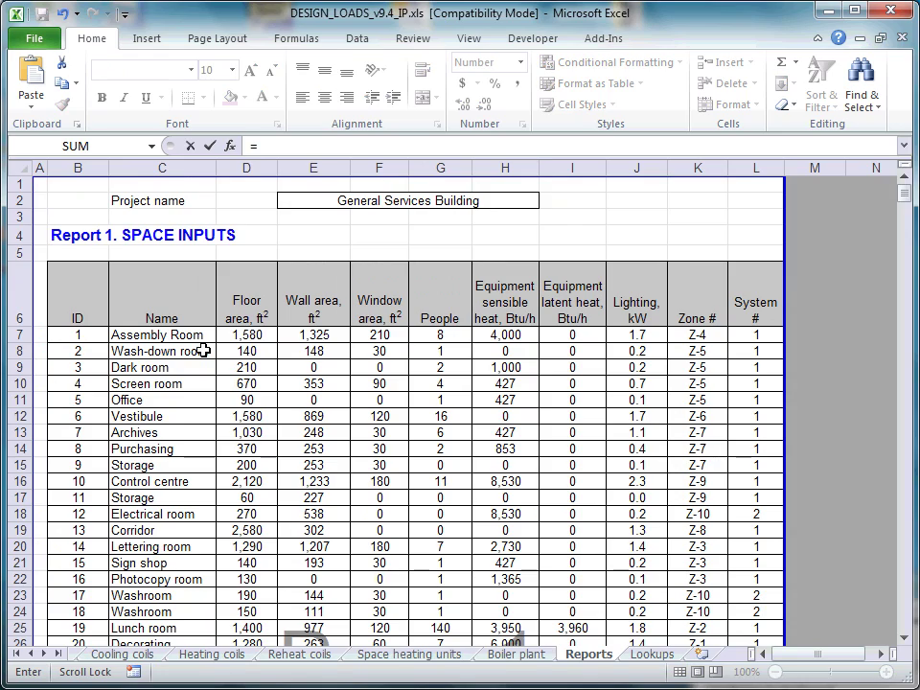
{"action": "left_click", "coordinate": [244, 351]}
{"action": "key", "text": "Return"}
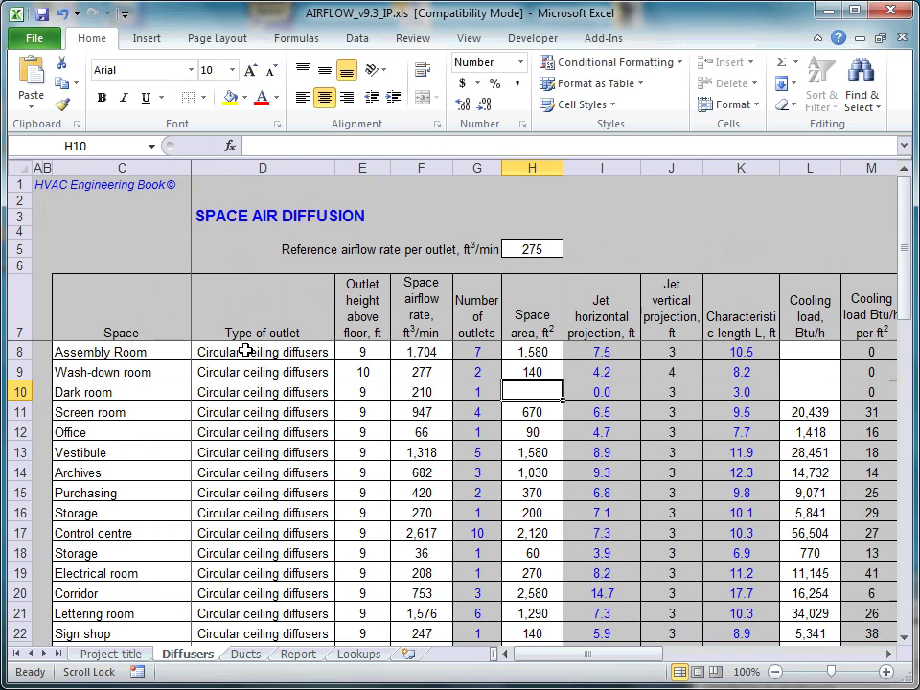
{"action": "type", "text": "="}
{"action": "key", "text": "ctrl+Tab"}
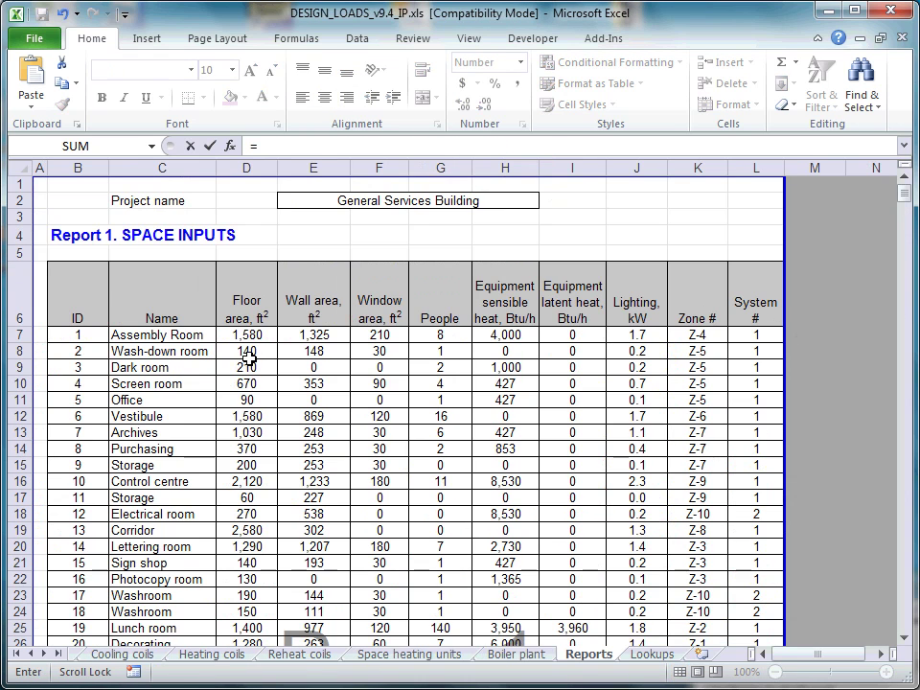
{"action": "left_click", "coordinate": [248, 364]}
{"action": "key", "text": "Return"}
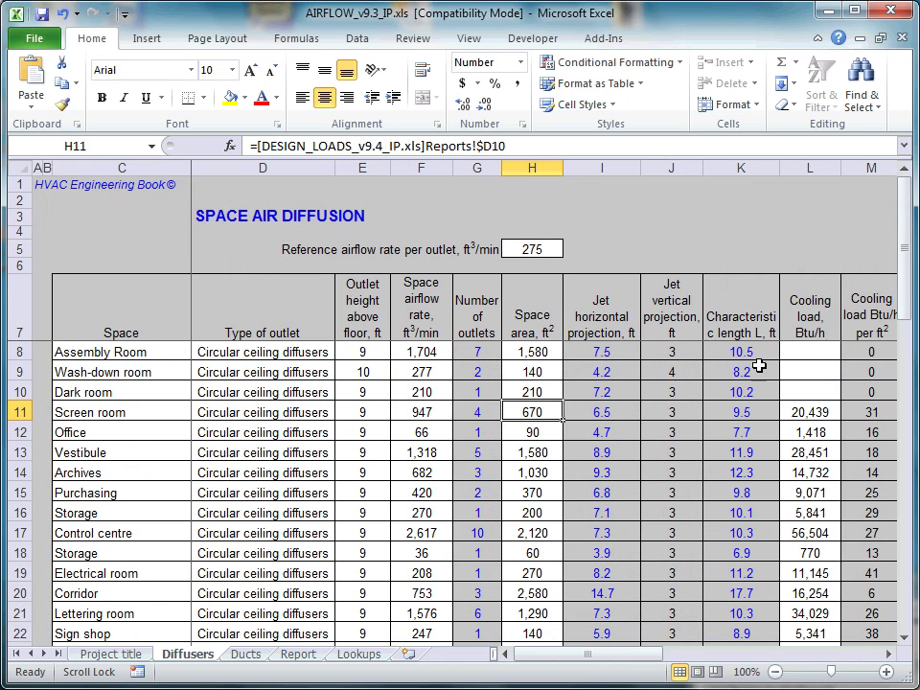
Step: Link cooling loads in L8:L10 to Report 7 totals 36,792, 5,991 and 3,232 Btu/h
{"action": "left_click", "coordinate": [794, 352]}
{"action": "type", "text": "="}
{"action": "key", "text": "ctrl+Tab"}
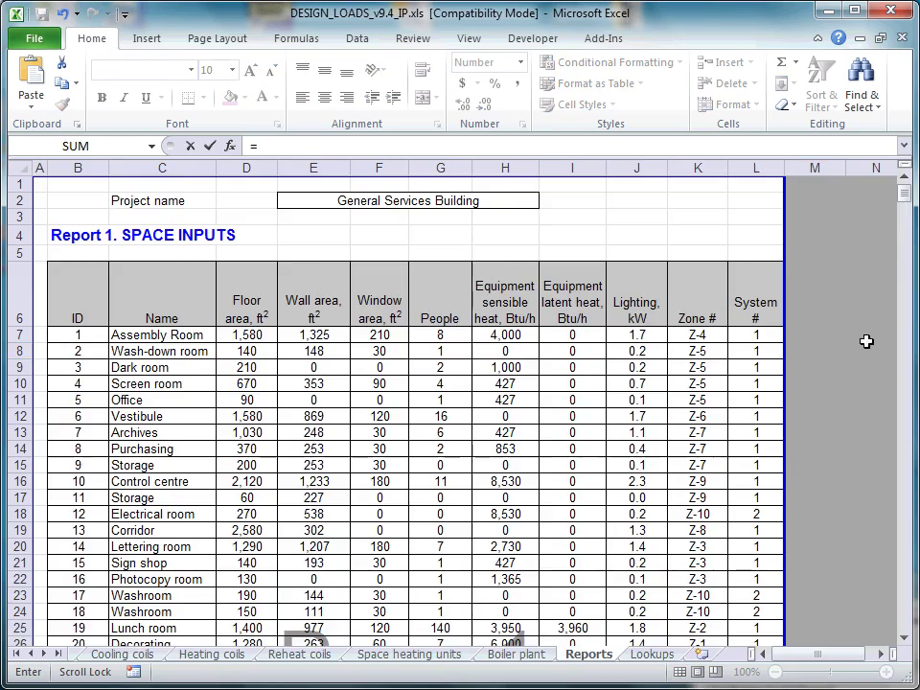
{"action": "left_click_drag", "start_coordinate": [905, 205], "coordinate": [905, 314]}
{"action": "scroll", "coordinate": [784, 421], "scroll_direction": "down", "scroll_amount": 16}
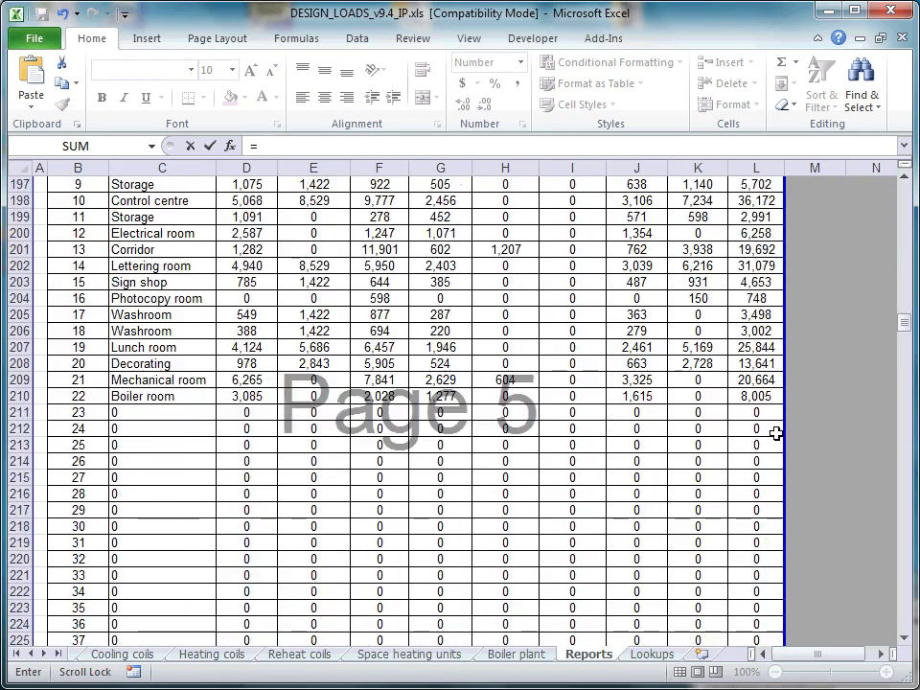
{"action": "left_click", "coordinate": [733, 535]}
{"action": "key", "text": "Return"}
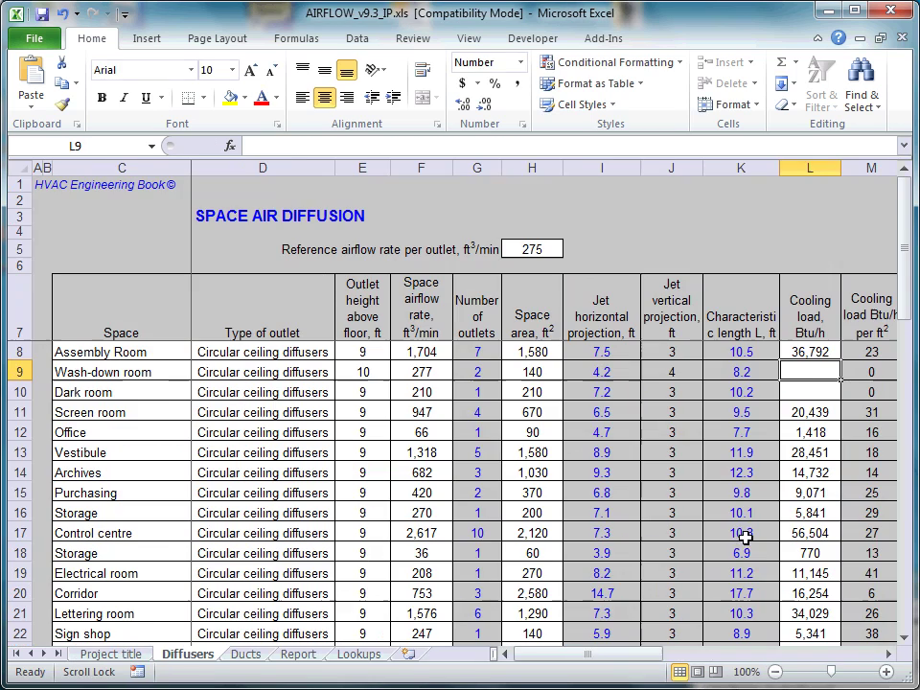
{"action": "type", "text": "="}
{"action": "key", "text": "ctrl+Tab"}
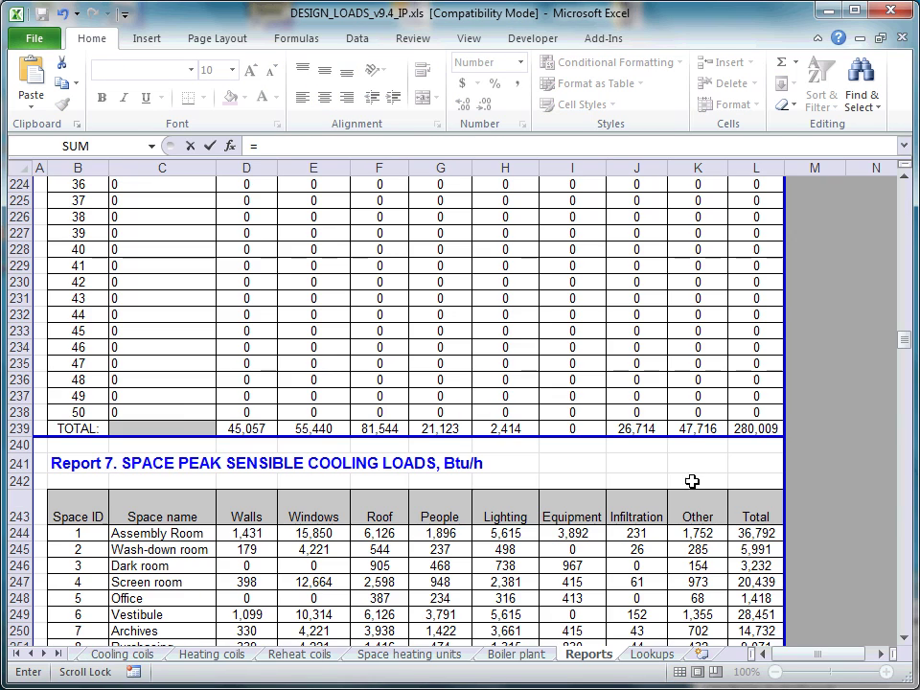
{"action": "left_click", "coordinate": [756, 549]}
{"action": "key", "text": "Return"}
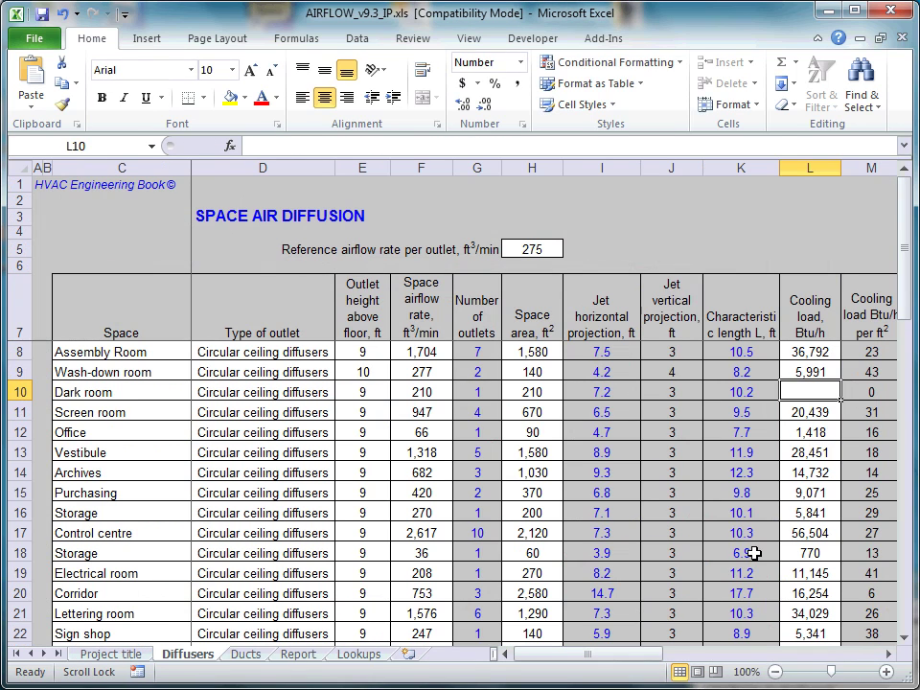
{"action": "type", "text": "="}
{"action": "key", "text": "ctrl+Tab"}
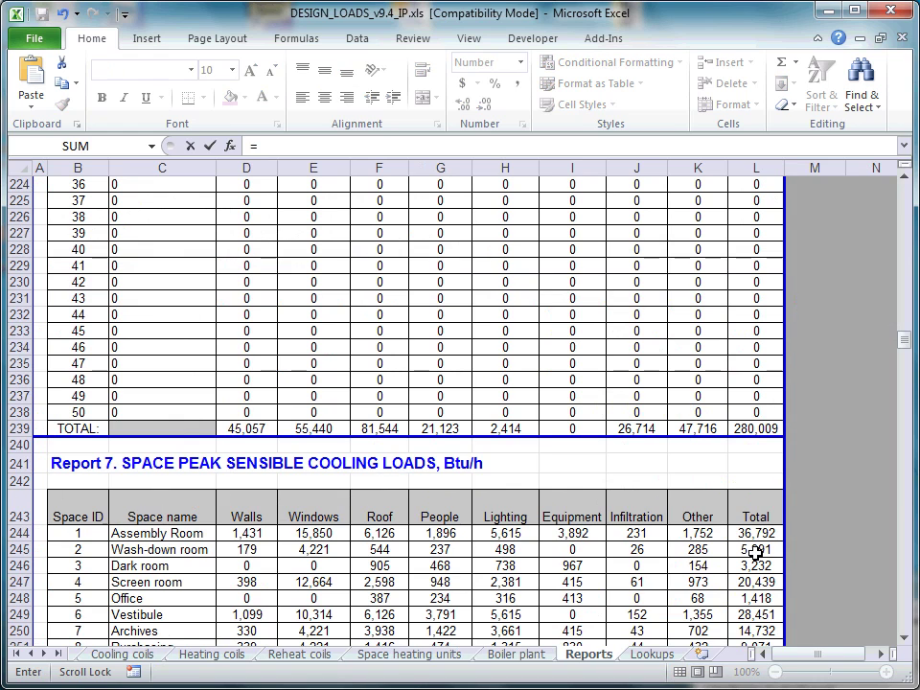
{"action": "left_click", "coordinate": [758, 566]}
{"action": "key", "text": "Return"}
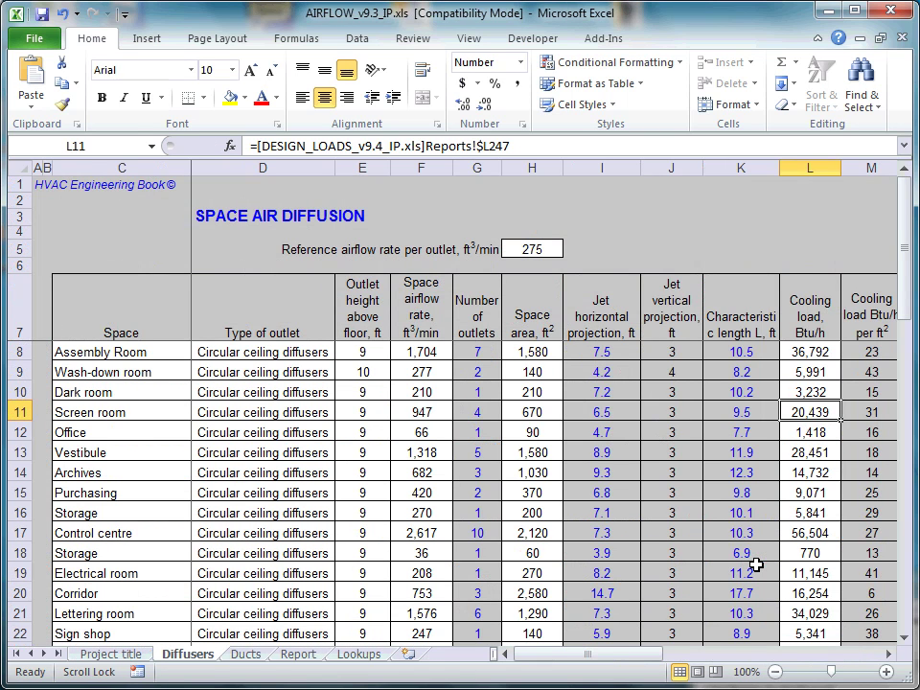
{"action": "left_click_drag", "start_coordinate": [623, 657], "coordinate": [641, 657]}
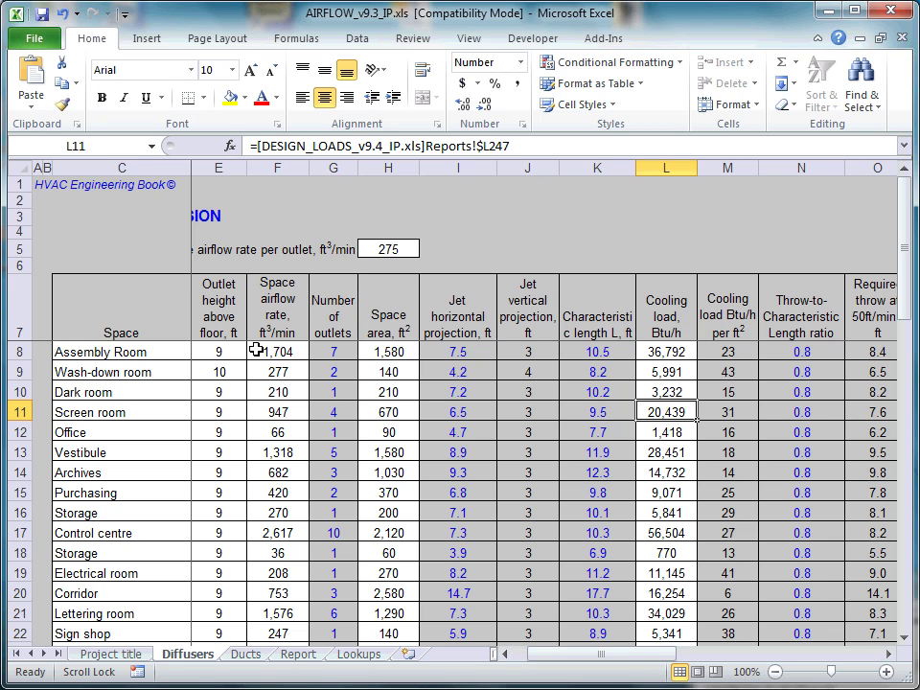
{"action": "left_click", "coordinate": [93, 352]}
{"action": "double_click", "coordinate": [93, 352]}
{"action": "key", "text": "Escape"}
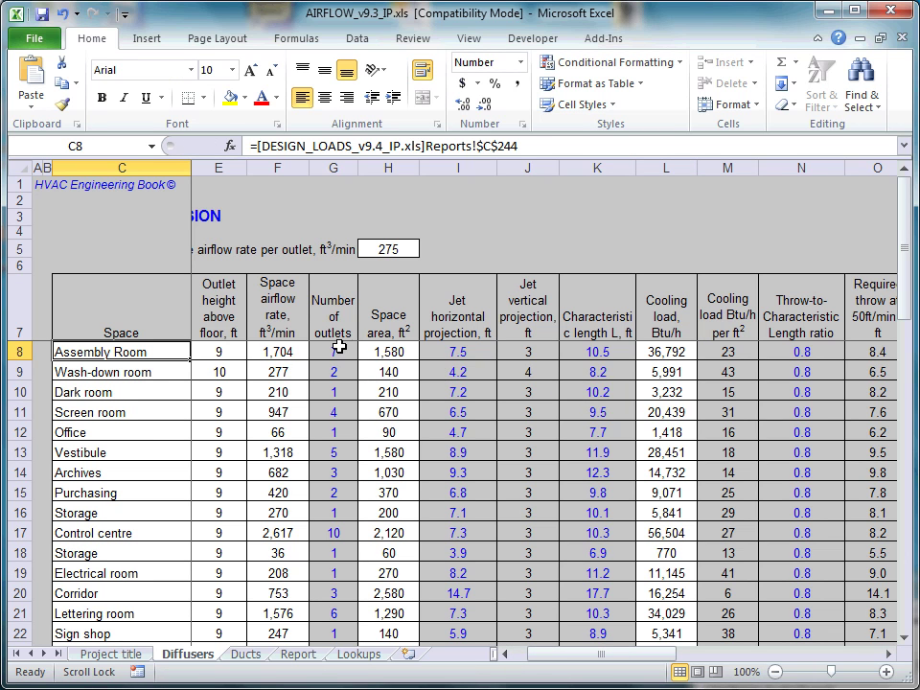
{"action": "left_click_drag", "start_coordinate": [335, 318], "coordinate": [343, 449]}
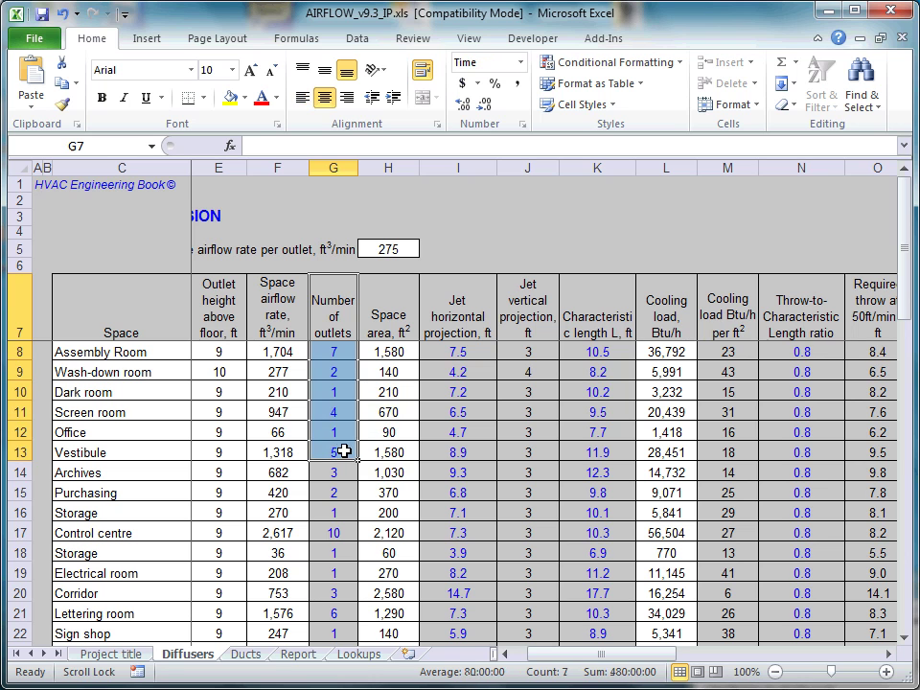
{"action": "left_click_drag", "start_coordinate": [460, 302], "coordinate": [801, 307]}
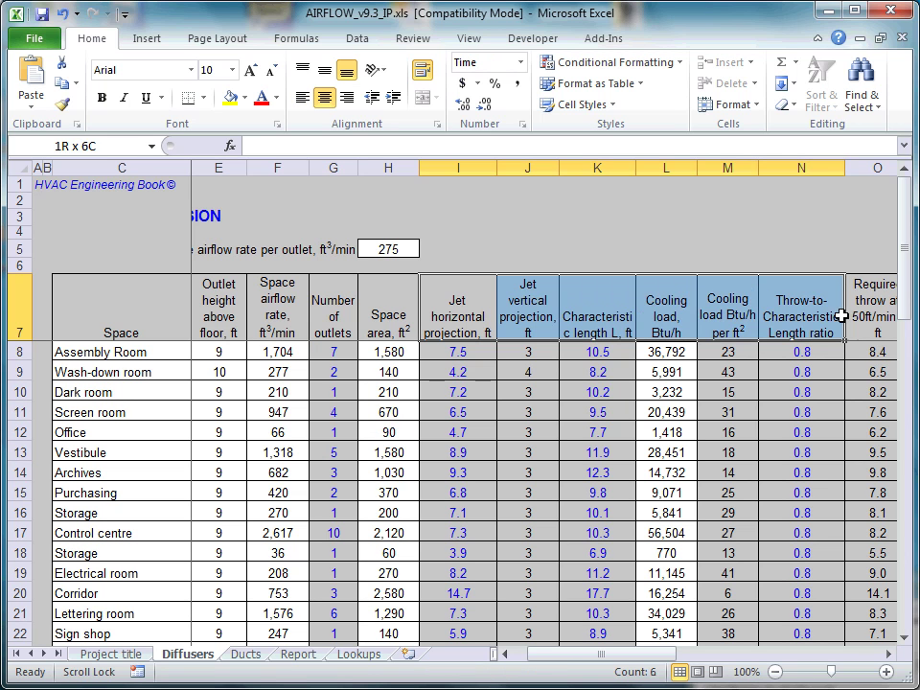
{"action": "left_click_drag", "start_coordinate": [329, 304], "coordinate": [326, 412]}
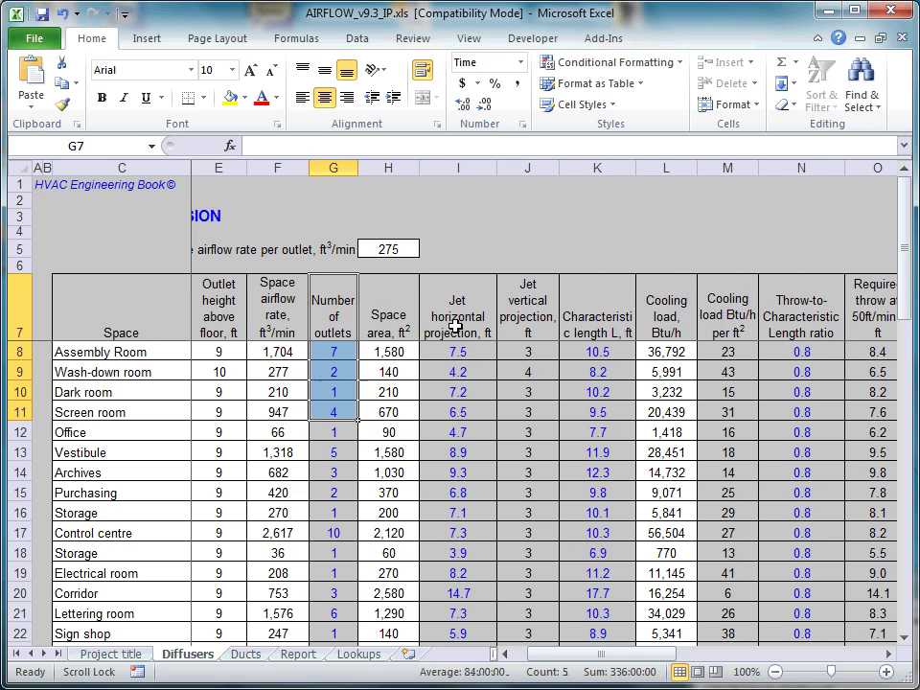
{"action": "left_click_drag", "start_coordinate": [463, 305], "coordinate": [460, 405]}
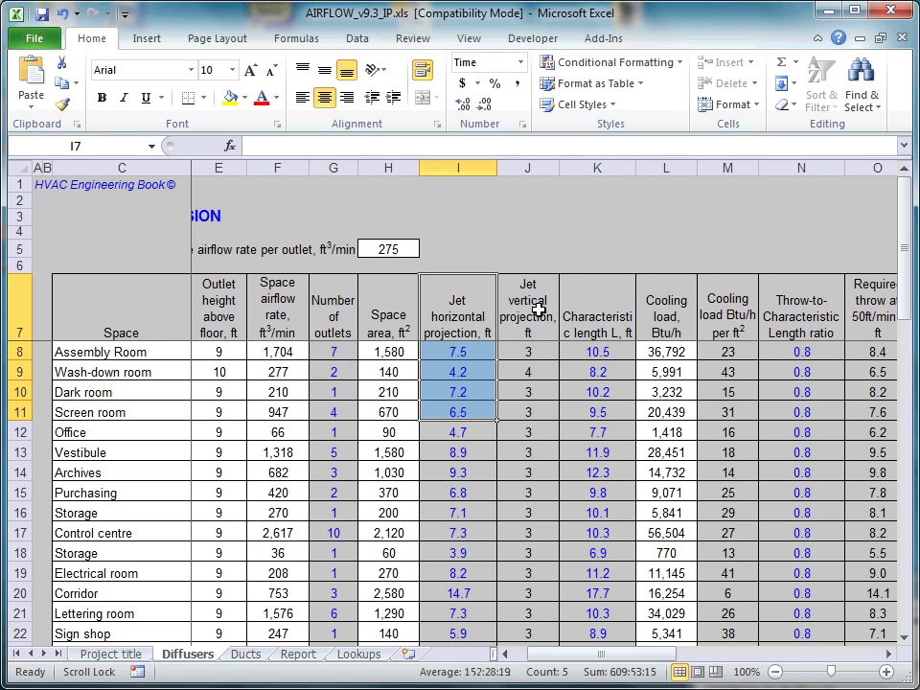
{"action": "left_click_drag", "start_coordinate": [535, 308], "coordinate": [528, 404]}
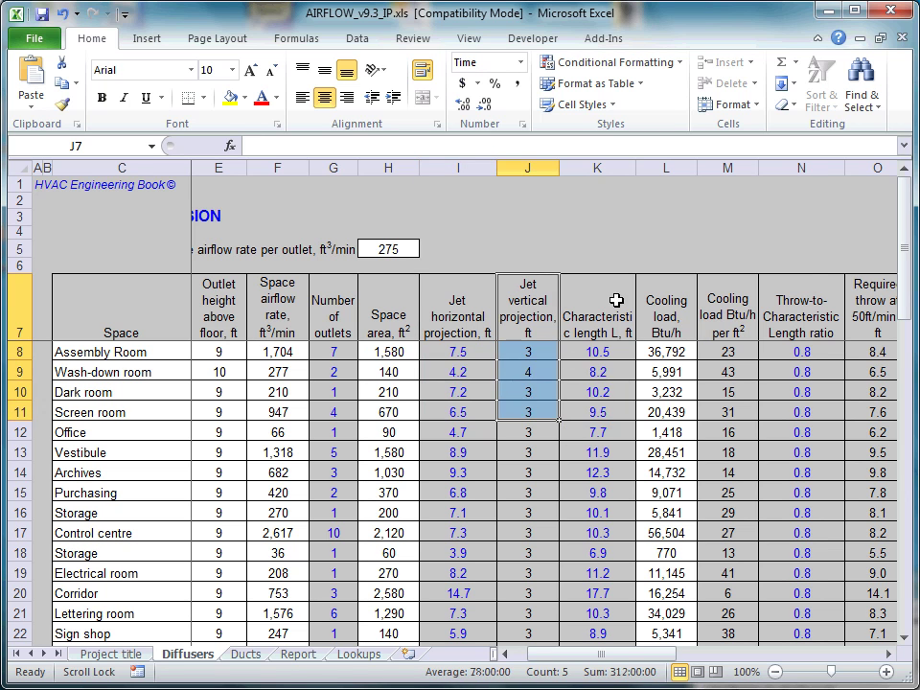
{"action": "left_click_drag", "start_coordinate": [614, 302], "coordinate": [613, 404]}
{"action": "left_click_drag", "start_coordinate": [802, 316], "coordinate": [801, 395]}
{"action": "key", "text": "Right"}
{"action": "key", "text": "Right"}
{"action": "key", "text": "Right"}
{"action": "key", "text": "Right"}
{"action": "key", "text": "Right"}
{"action": "key", "text": "Right"}
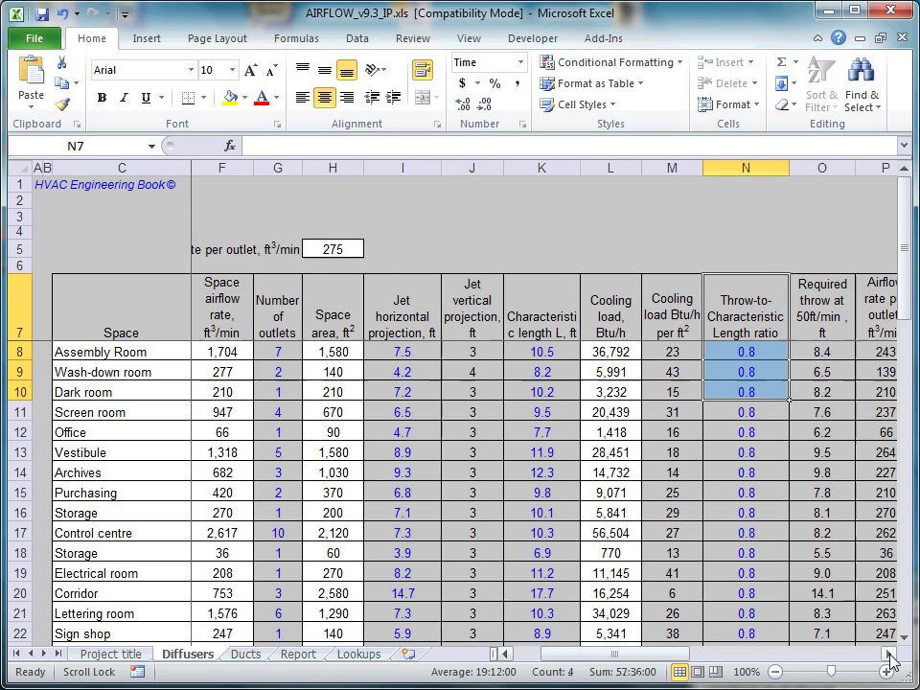
{"action": "left_click_drag", "start_coordinate": [511, 317], "coordinate": [525, 391]}
{"action": "left_click_drag", "start_coordinate": [581, 305], "coordinate": [585, 393]}
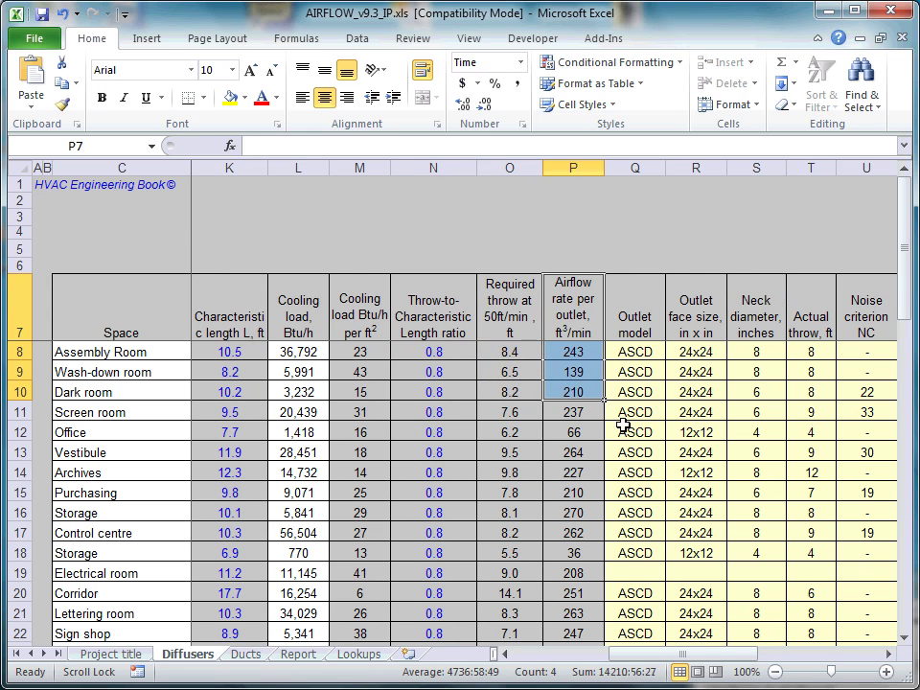
{"action": "left_click", "coordinate": [886, 657]}
{"action": "left_click", "coordinate": [886, 656]}
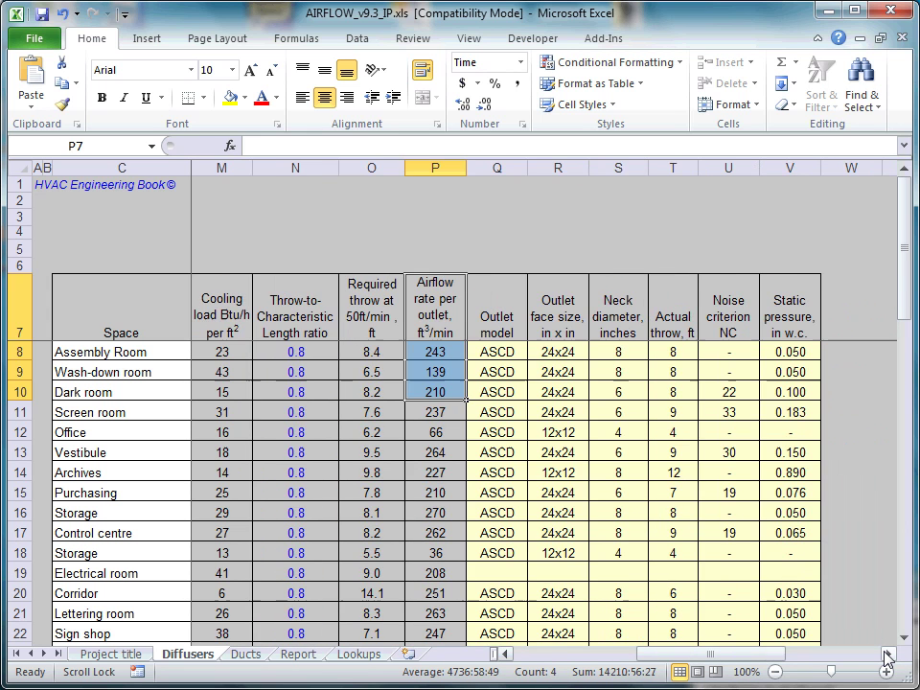
{"action": "left_click", "coordinate": [886, 657]}
{"action": "left_click", "coordinate": [886, 657]}
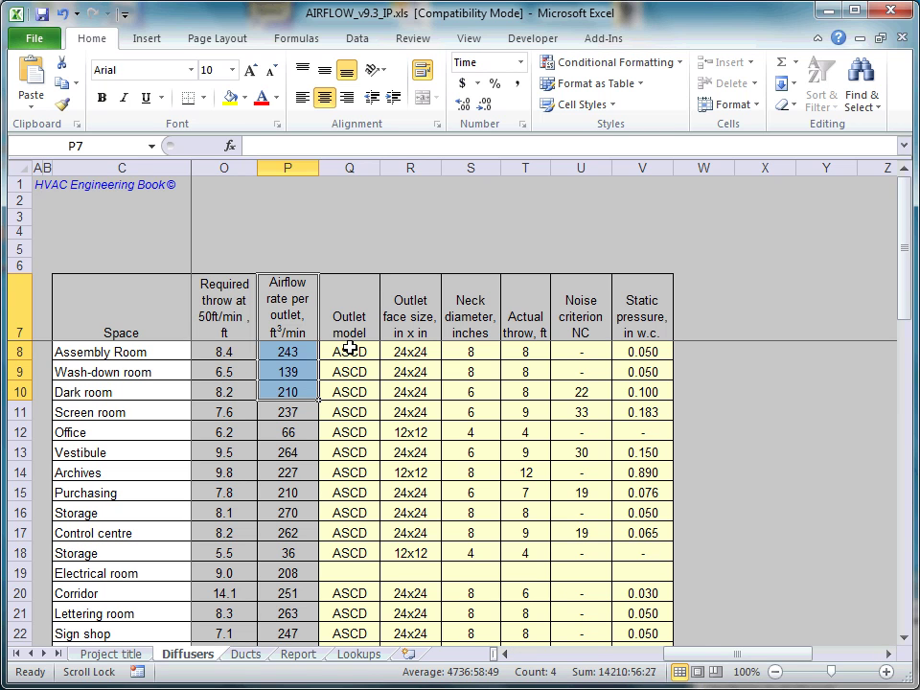
Step: Edit Q8 so the Assembly Room outlet model reads ASDD instead of ASCD, verifying with undo and redo
{"action": "left_click_drag", "start_coordinate": [354, 318], "coordinate": [647, 389]}
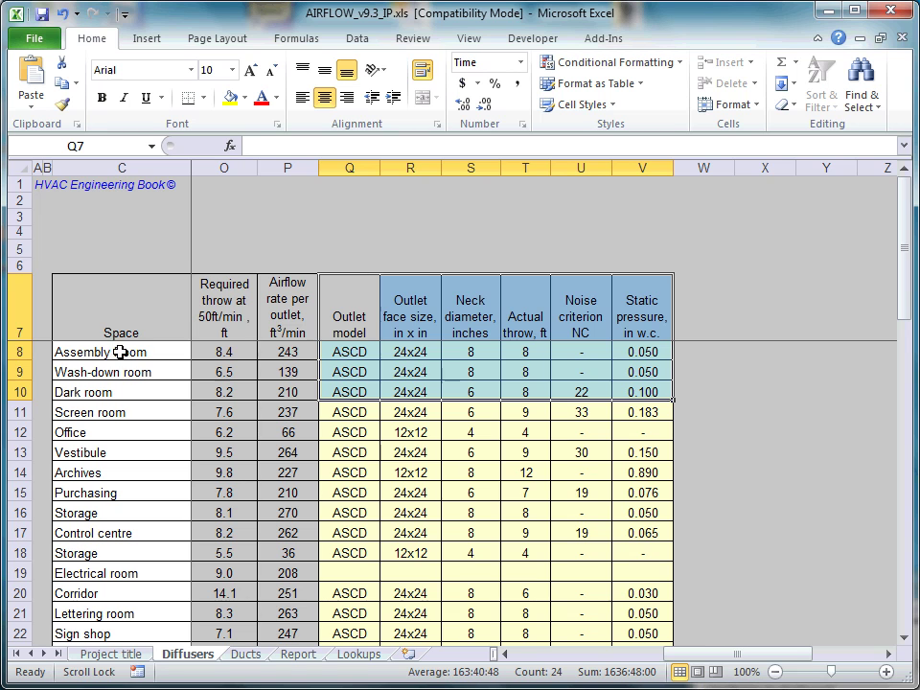
{"action": "left_click", "coordinate": [411, 352]}
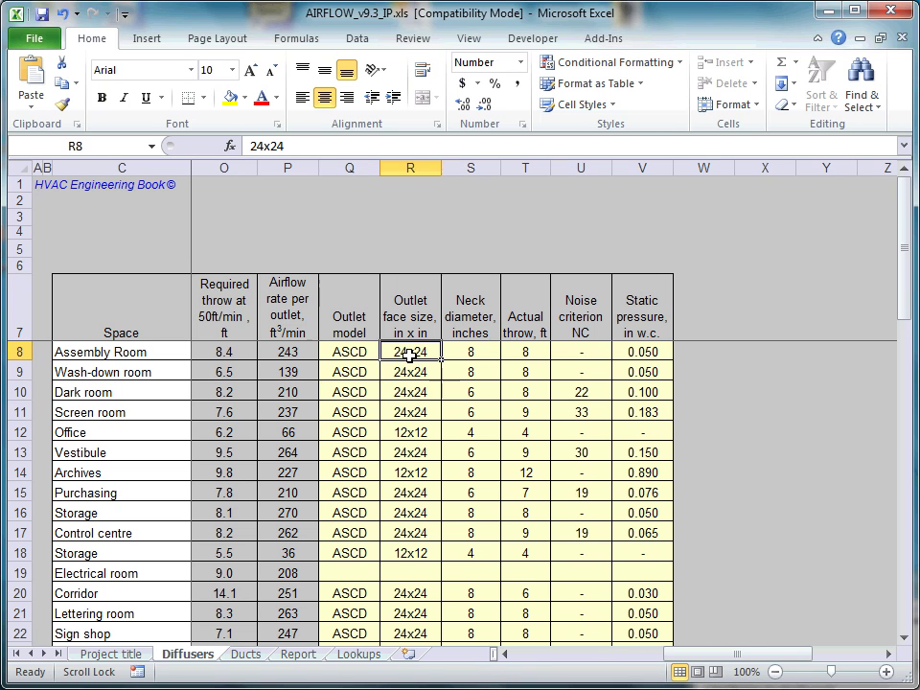
{"action": "left_click", "coordinate": [365, 355]}
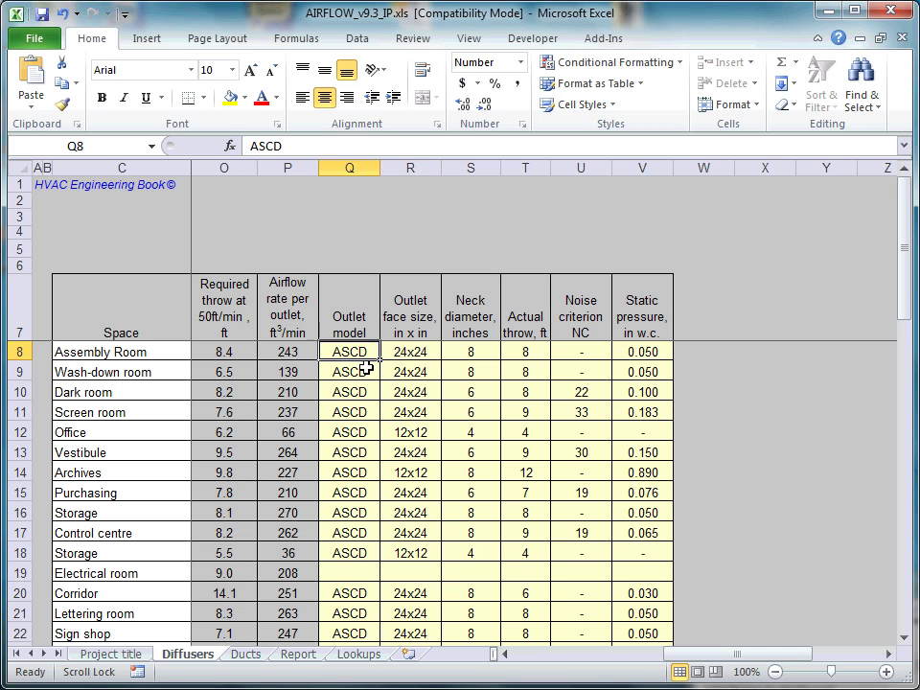
{"action": "key", "text": "F2"}
{"action": "key", "text": "shift+Left"}
{"action": "key", "text": "shift+Left"}
{"action": "type", "text": "DD"}
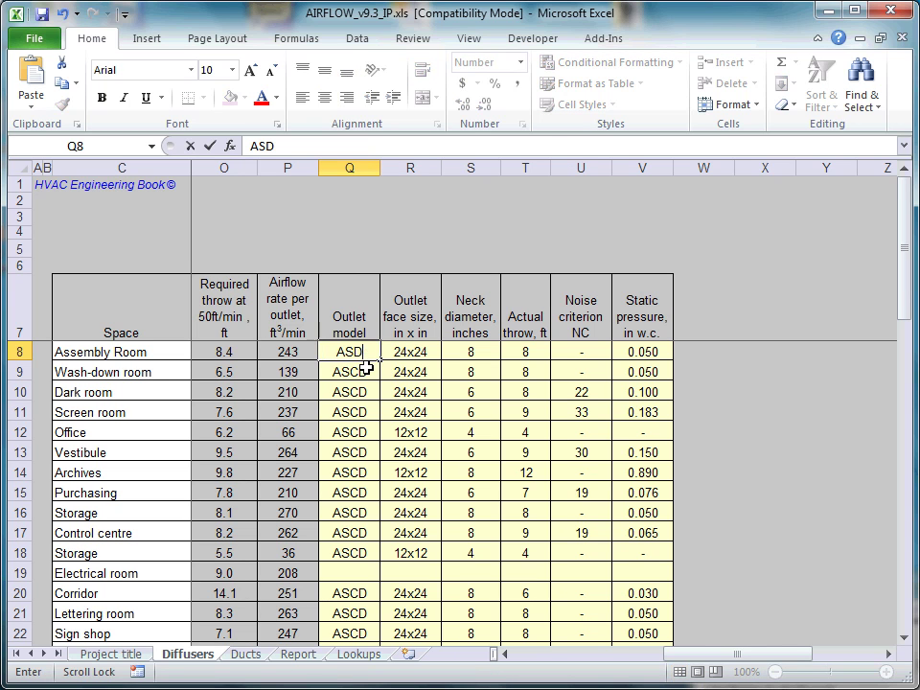
{"action": "key", "text": "Return"}
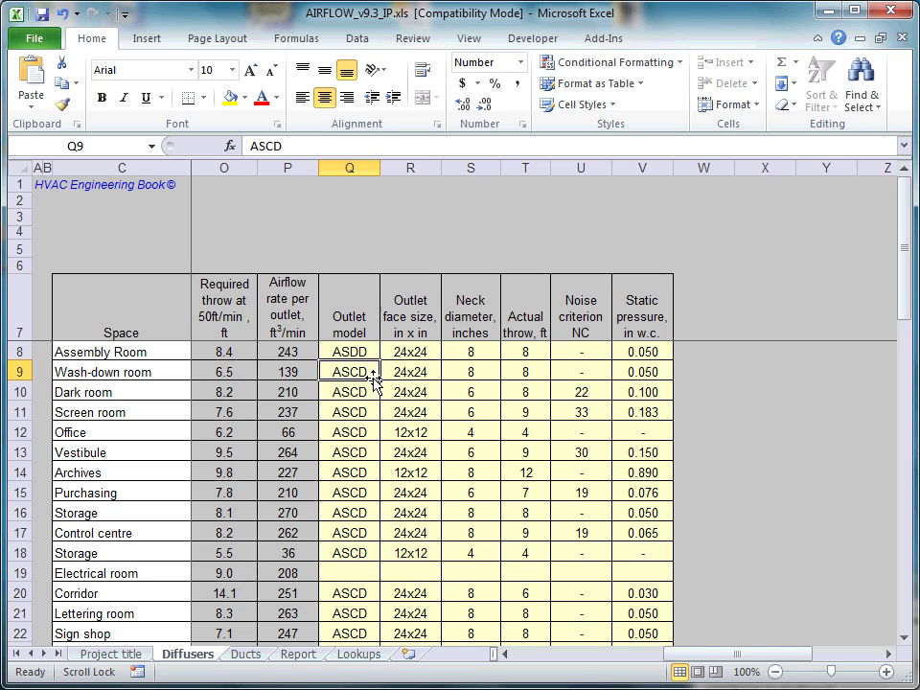
{"action": "key", "text": "ctrl+z"}
{"action": "key", "text": "ctrl+y"}
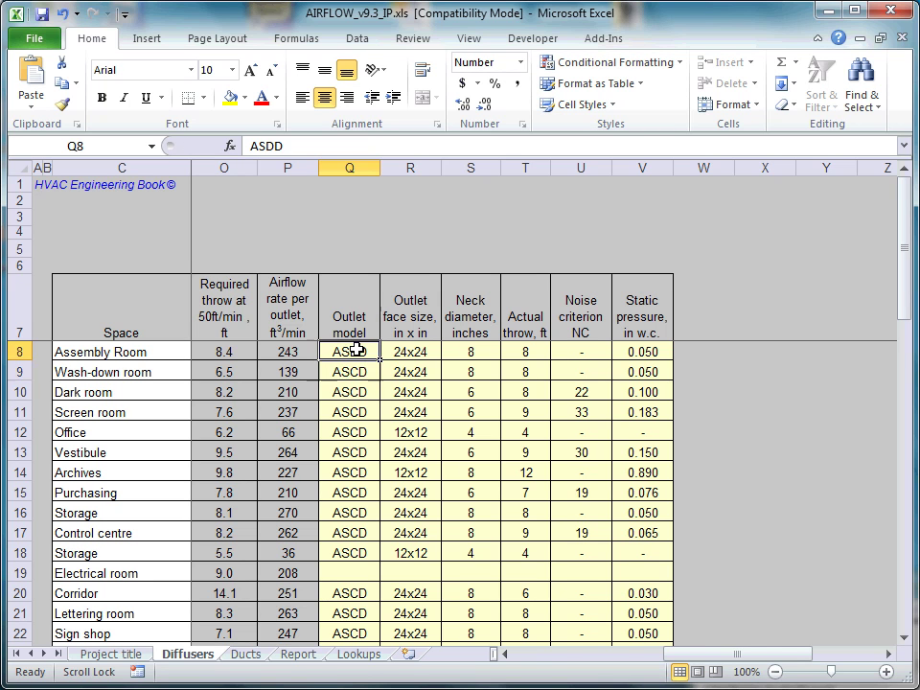
{"action": "left_click_drag", "start_coordinate": [357, 350], "coordinate": [662, 393]}
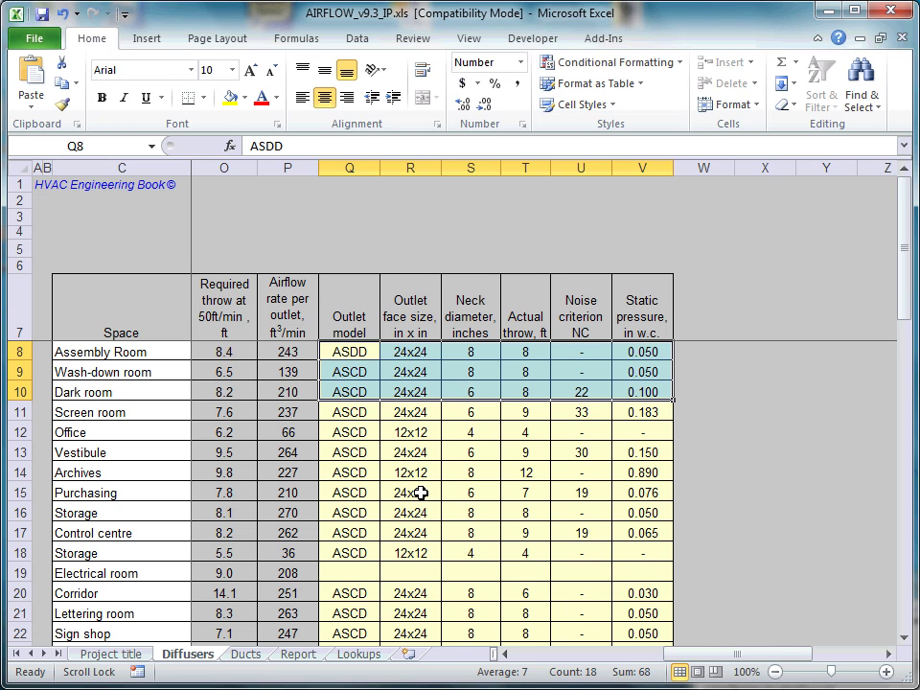
Step: On the Report sheet, view the Diffuser Sizing table in C84:J106
{"action": "left_click", "coordinate": [299, 655]}
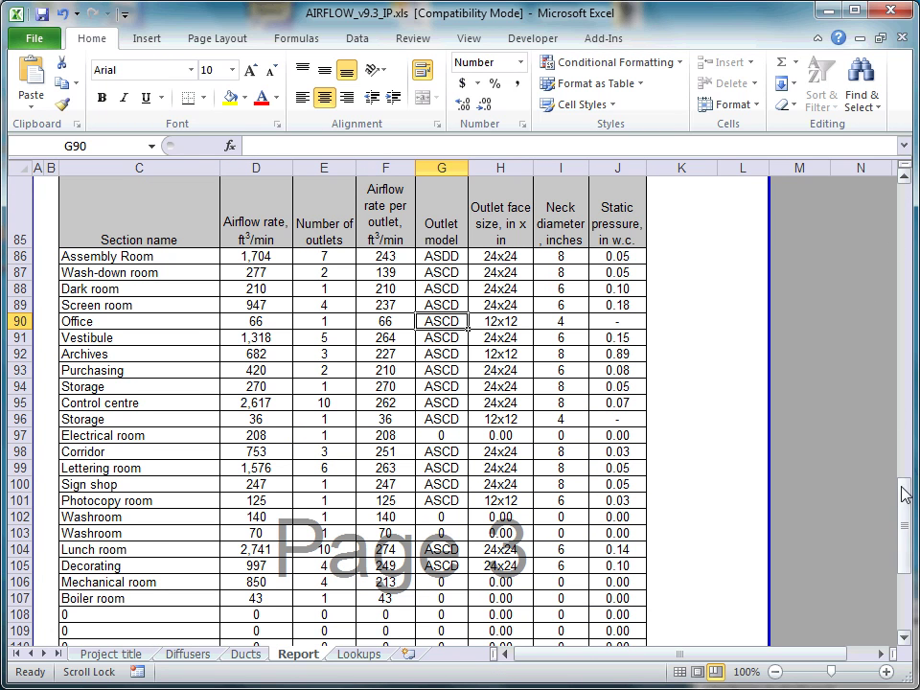
{"action": "mouse_move", "coordinate": [907, 504]}
{"action": "left_mouse_down"}
{"action": "mouse_move", "coordinate": [896, 342]}
{"action": "mouse_move", "coordinate": [905, 205]}
{"action": "mouse_move", "coordinate": [907, 525]}
{"action": "mouse_move", "coordinate": [898, 593]}
{"action": "mouse_move", "coordinate": [901, 495]}
{"action": "left_mouse_up"}
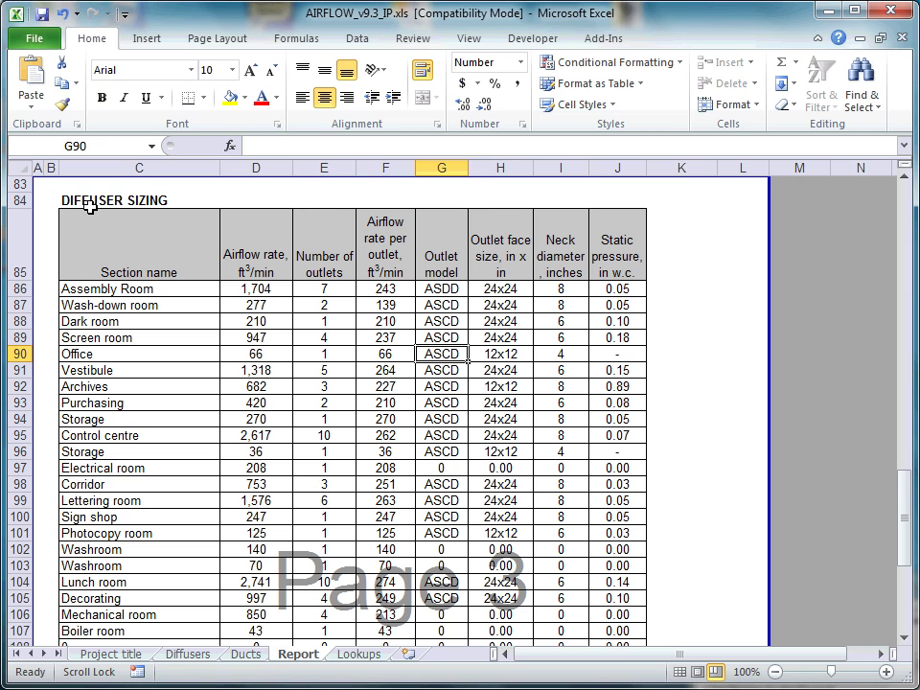
{"action": "left_click_drag", "start_coordinate": [88, 201], "coordinate": [603, 623]}
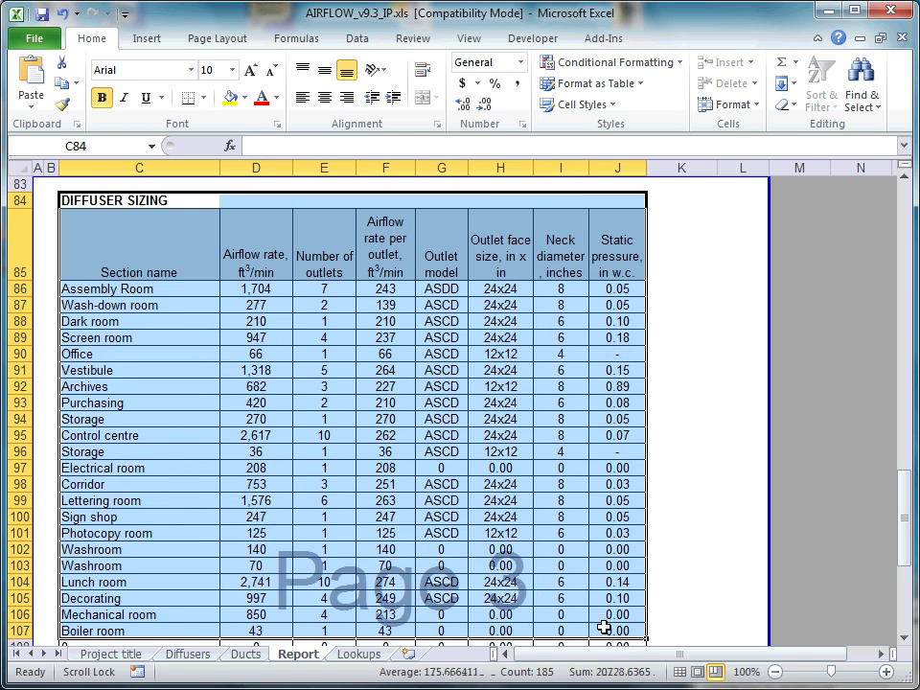
{"action": "left_click", "coordinate": [118, 287]}
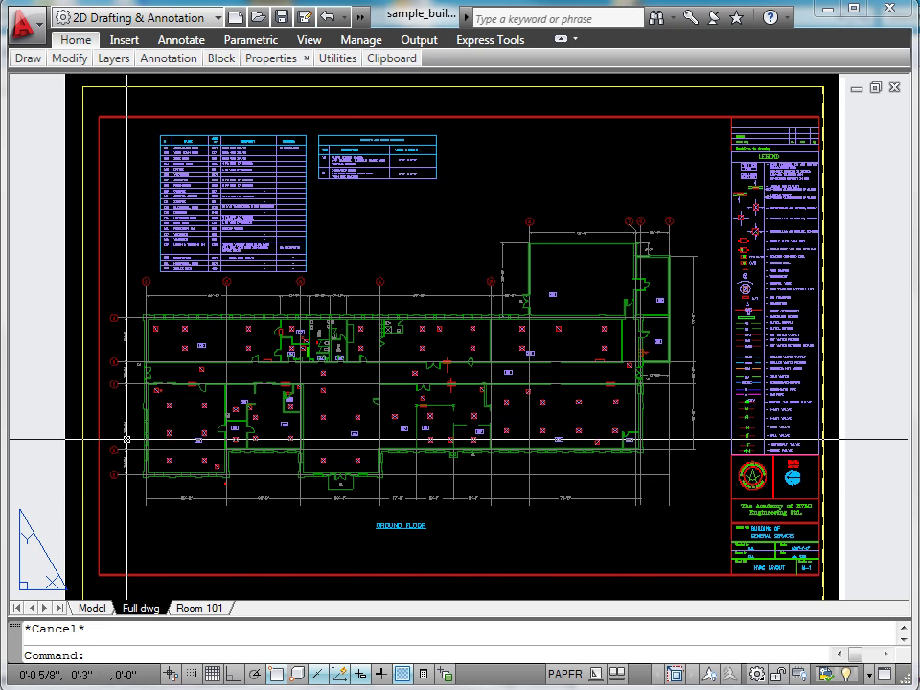
Step: Zoom into rooms 101–105, pan around, then zoom extents to see junctions 1–12
{"action": "scroll", "coordinate": [127, 440], "scroll_direction": "up", "scroll_amount": 5}
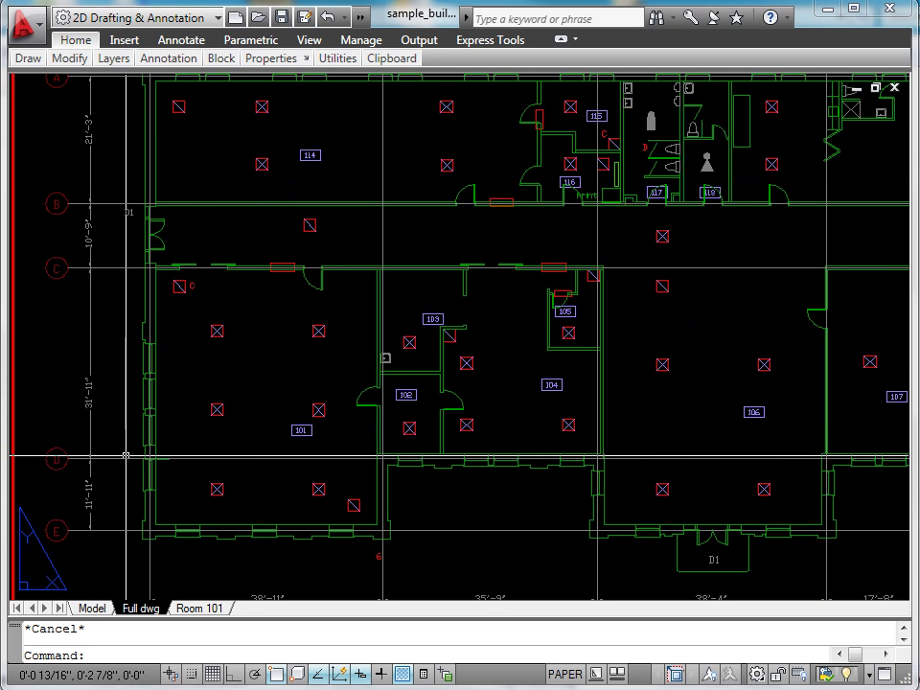
{"action": "scroll", "coordinate": [127, 456], "scroll_direction": "up", "scroll_amount": 2}
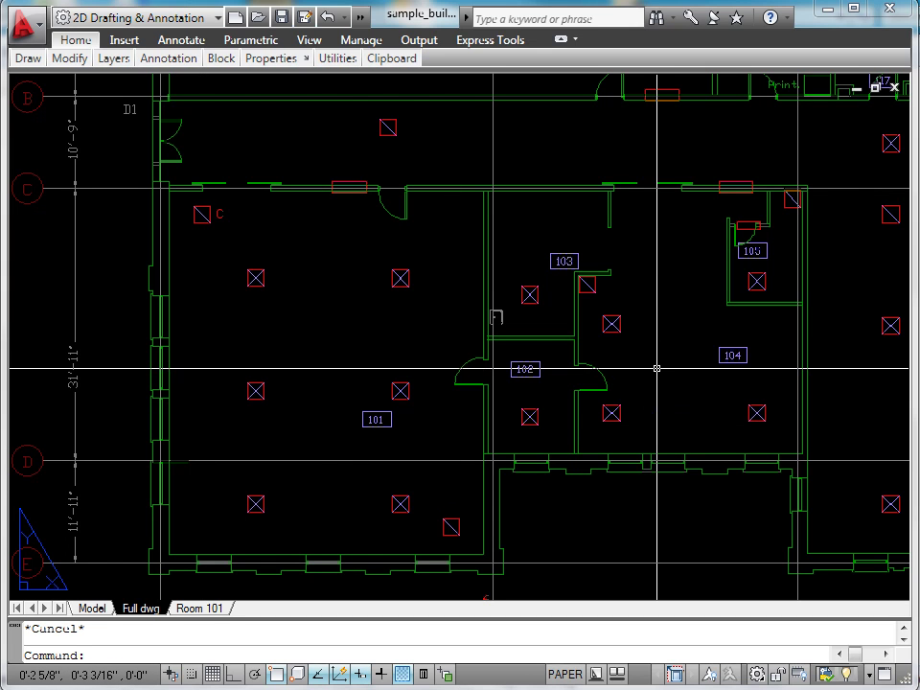
{"action": "left_click_drag", "start_coordinate": [656, 368], "coordinate": [620, 341]}
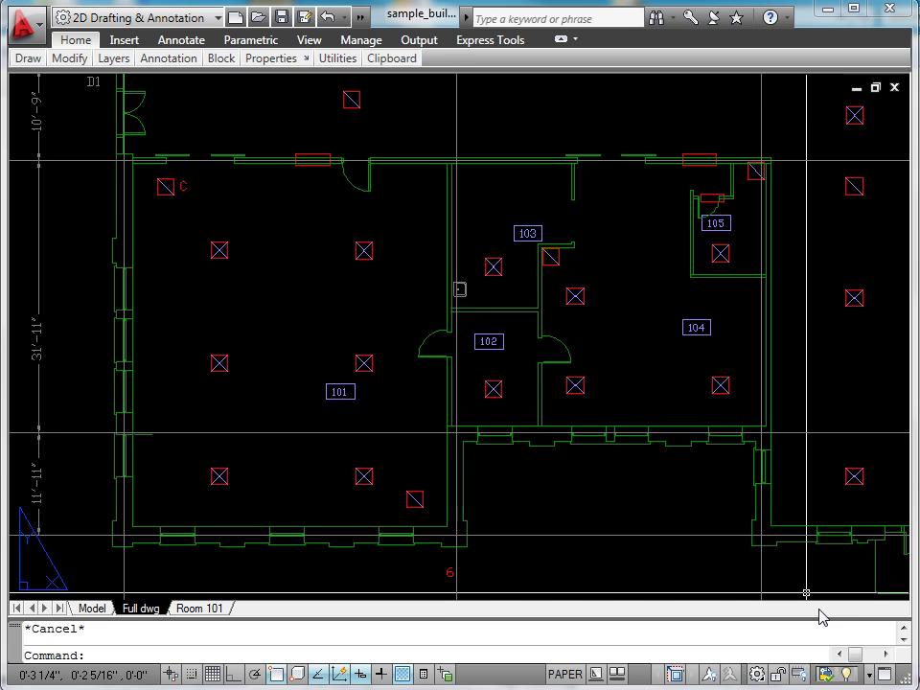
{"action": "middle_click", "coordinate": [511, 387]}
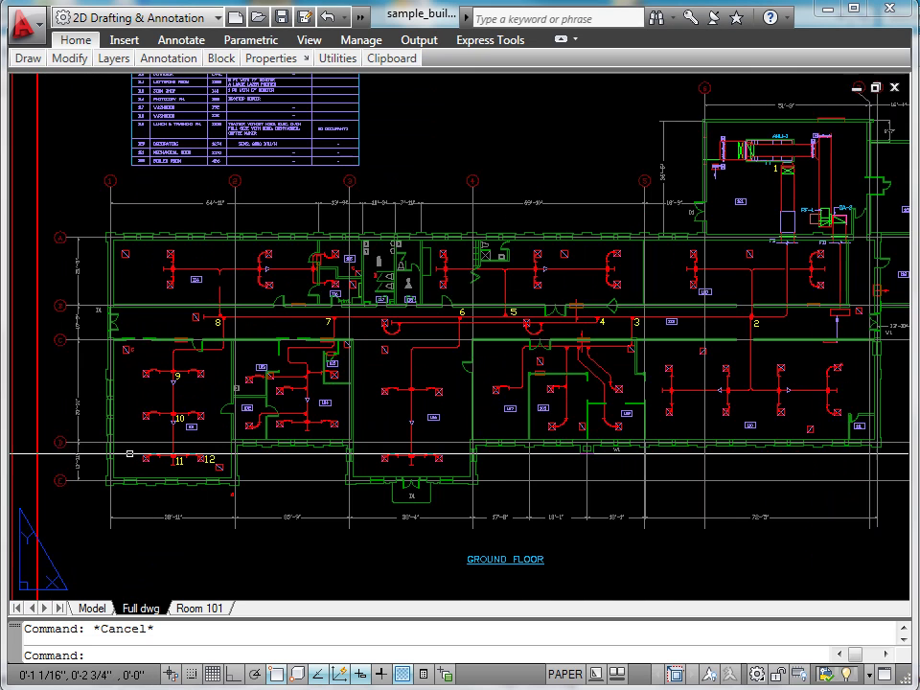
Step: Zoom near room 101 and pan past junctions 8–4 and rooms 106–120 to RF-1/SA-2
{"action": "scroll", "coordinate": [129, 452], "scroll_direction": "up", "scroll_amount": 5}
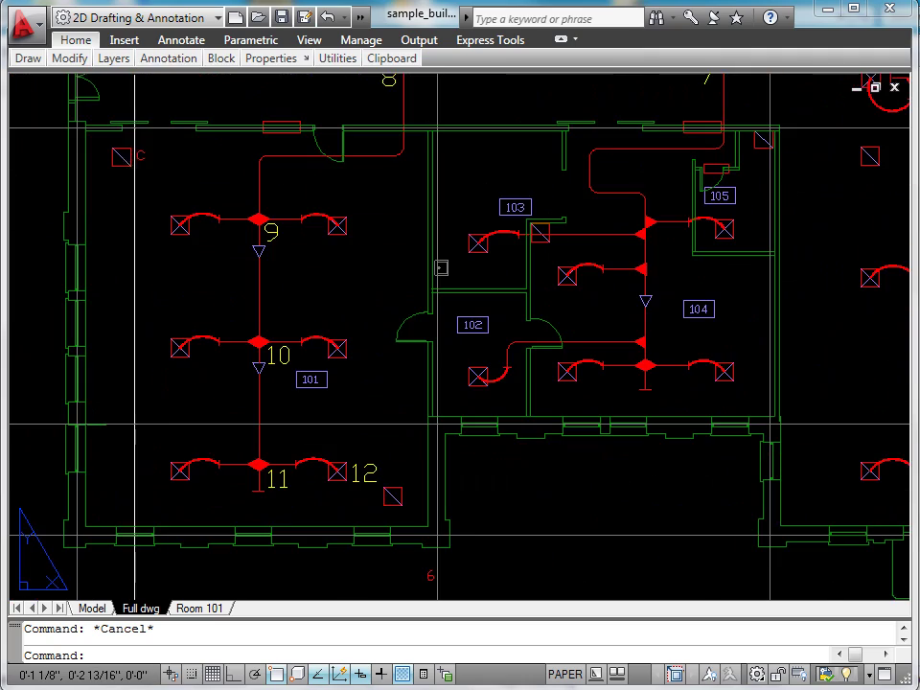
{"action": "left_click_drag", "start_coordinate": [141, 393], "coordinate": [102, 479]}
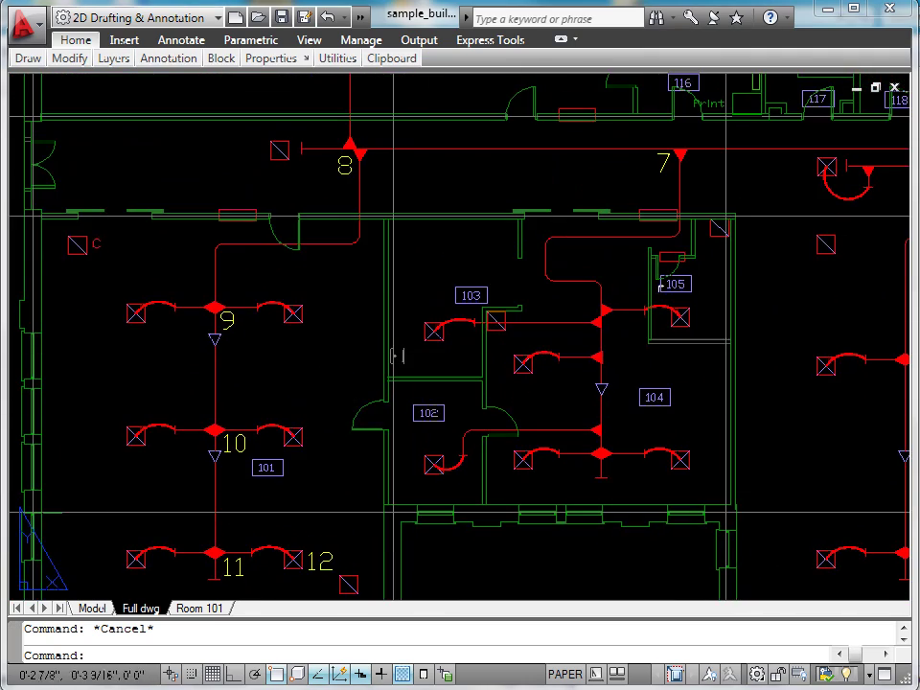
{"action": "mouse_move", "coordinate": [746, 273]}
{"action": "left_mouse_down"}
{"action": "mouse_move", "coordinate": [368, 386]}
{"action": "mouse_move", "coordinate": [117, 401]}
{"action": "left_mouse_up"}
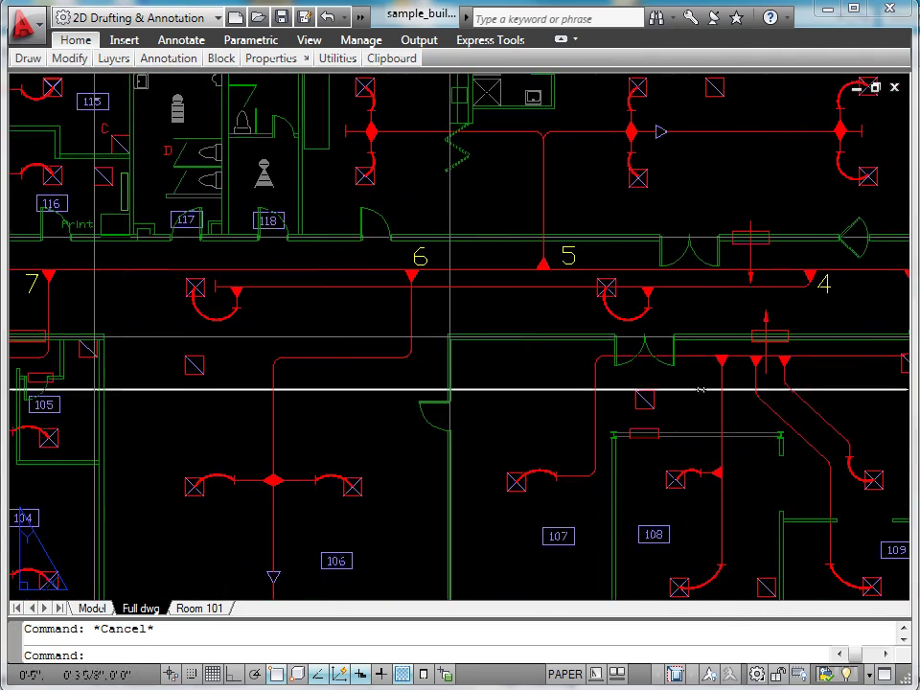
{"action": "mouse_move", "coordinate": [701, 389]}
{"action": "left_mouse_down"}
{"action": "mouse_move", "coordinate": [456, 390]}
{"action": "mouse_move", "coordinate": [376, 379]}
{"action": "left_mouse_up"}
{"action": "mouse_move", "coordinate": [842, 324]}
{"action": "left_mouse_down"}
{"action": "mouse_move", "coordinate": [380, 401]}
{"action": "mouse_move", "coordinate": [326, 400]}
{"action": "left_mouse_up"}
{"action": "mouse_move", "coordinate": [488, 249]}
{"action": "left_mouse_down"}
{"action": "mouse_move", "coordinate": [477, 497]}
{"action": "mouse_move", "coordinate": [460, 406]}
{"action": "mouse_move", "coordinate": [497, 456]}
{"action": "mouse_move", "coordinate": [514, 460]}
{"action": "left_mouse_up"}
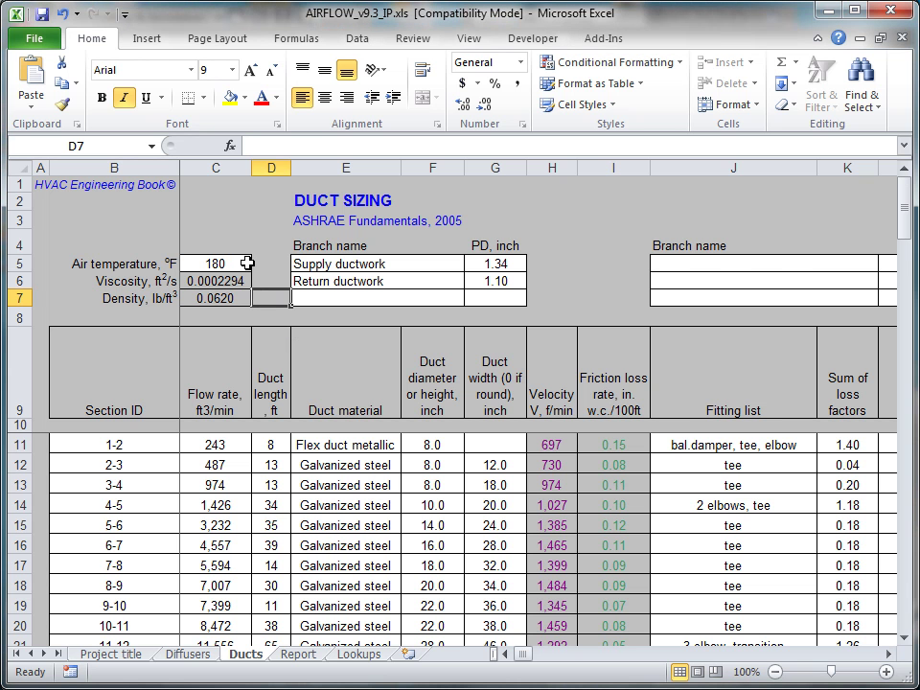
Step: Set the Ducts air temperature in C5 to 70 °F and check the updated viscosity and density
{"action": "left_click", "coordinate": [248, 262]}
{"action": "left_click", "coordinate": [261, 265]}
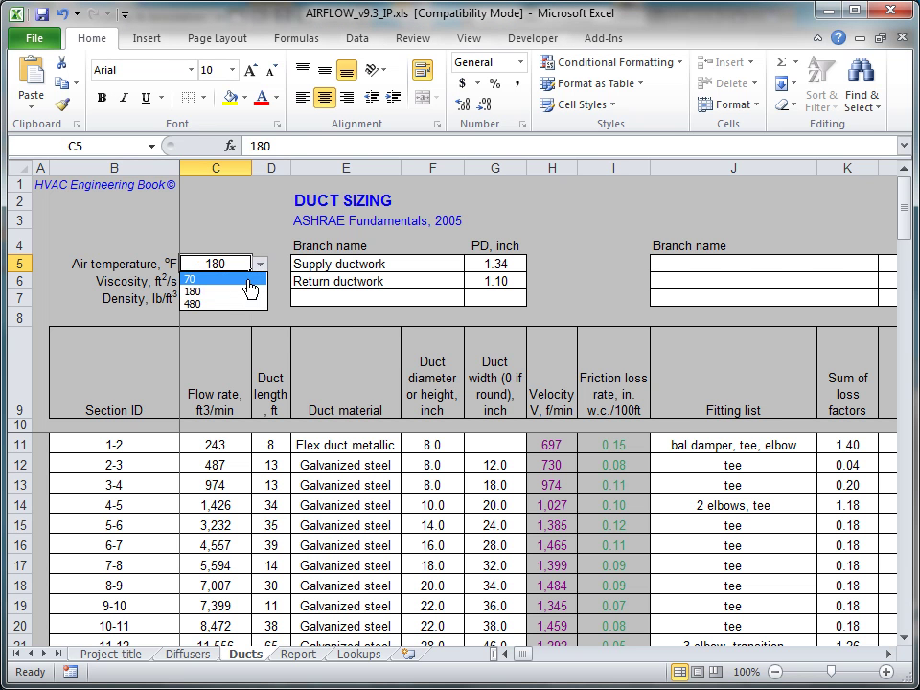
{"action": "left_click", "coordinate": [247, 278]}
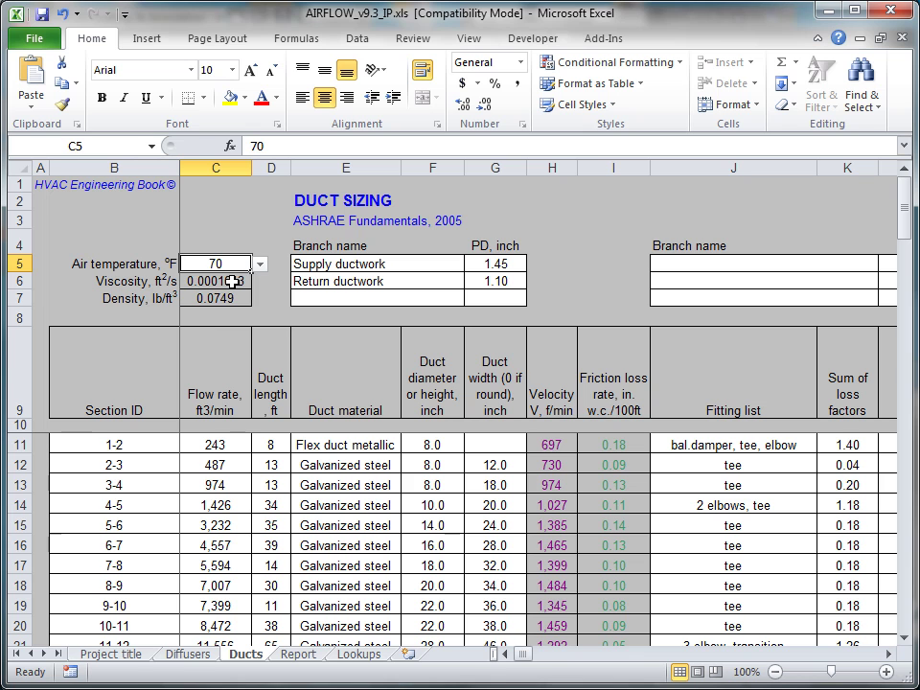
{"action": "left_click_drag", "start_coordinate": [233, 281], "coordinate": [232, 298]}
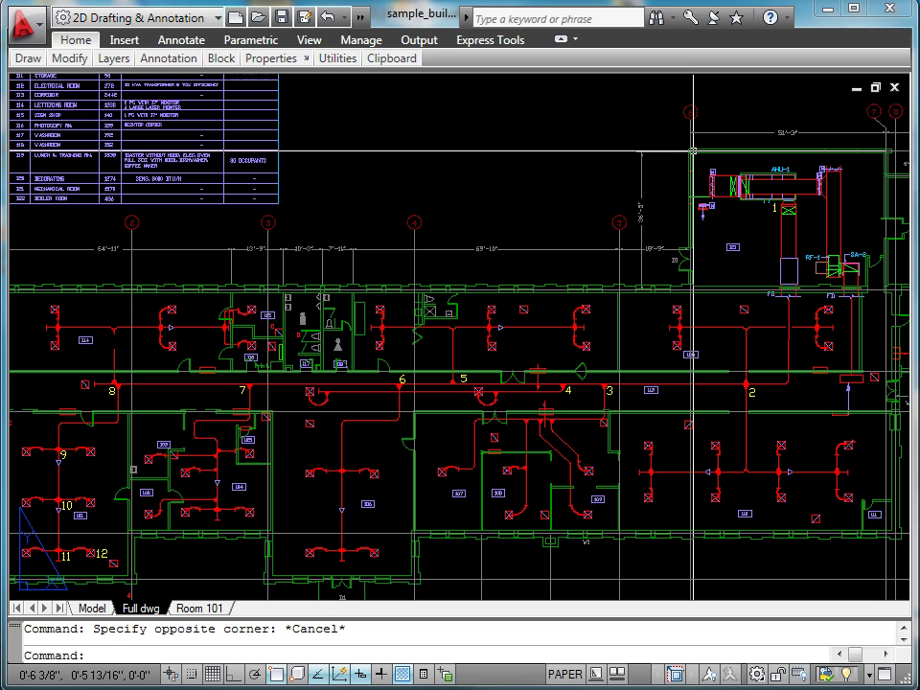
Step: Switch to the Room 101 layout, with cancelled window selections around the air handler and junctions 10–12
{"action": "left_click", "coordinate": [693, 151]}
{"action": "key", "text": "Escape"}
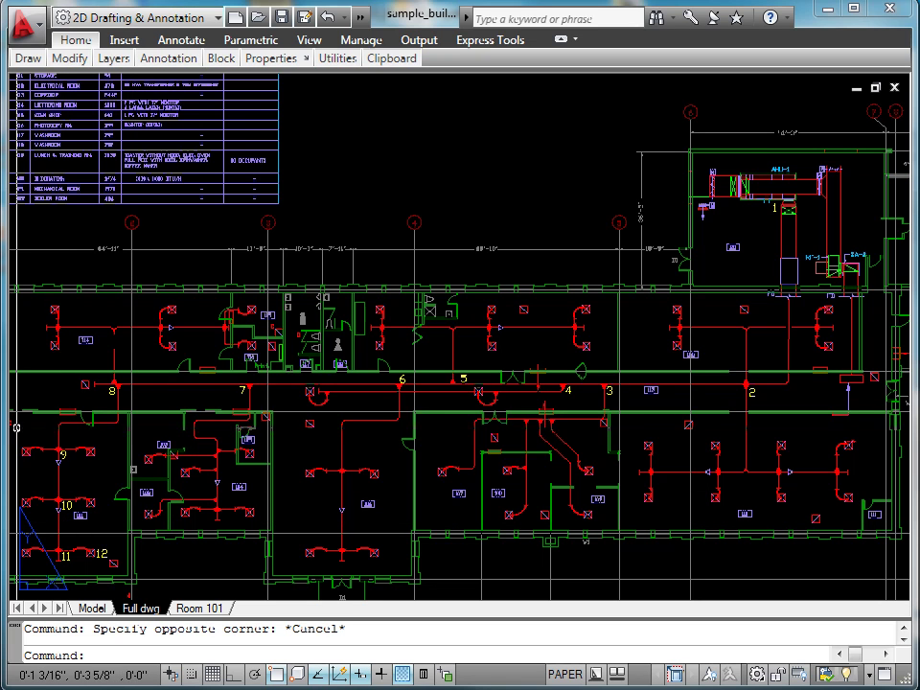
{"action": "left_click", "coordinate": [15, 428]}
{"action": "key", "text": "Escape"}
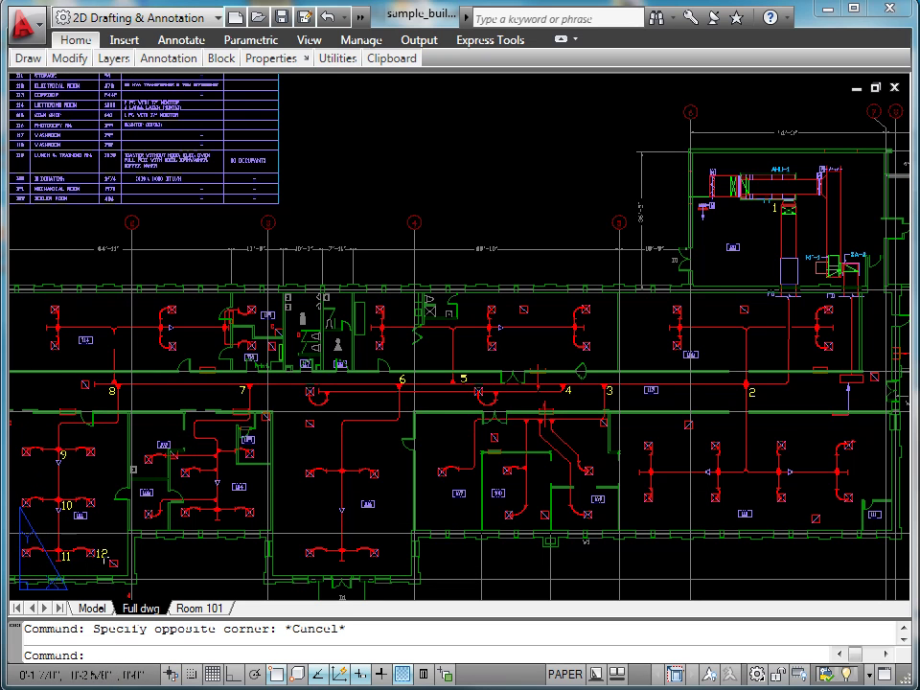
{"action": "left_click", "coordinate": [41, 534]}
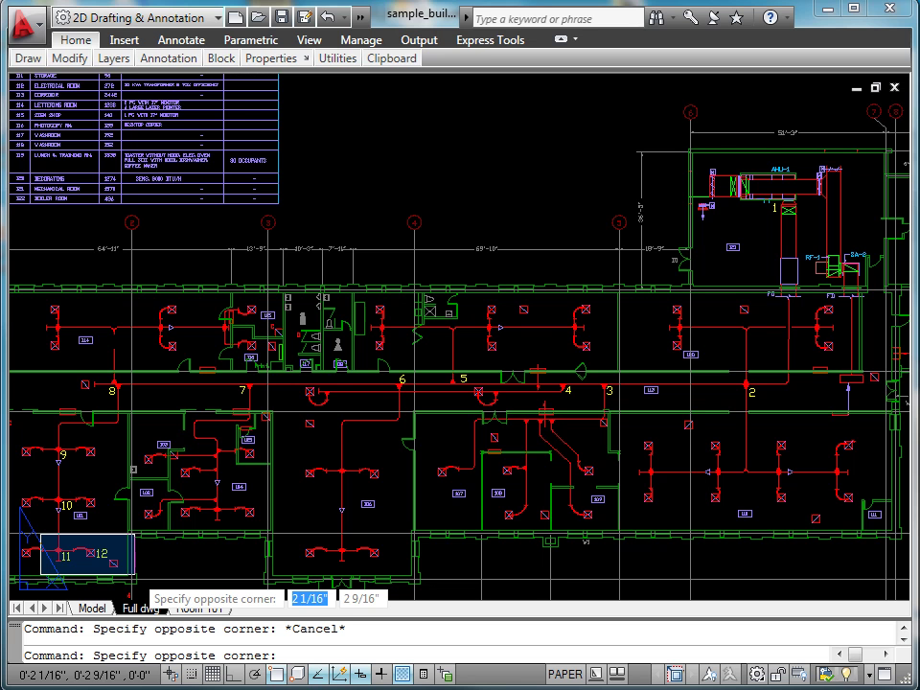
{"action": "left_click", "coordinate": [200, 608]}
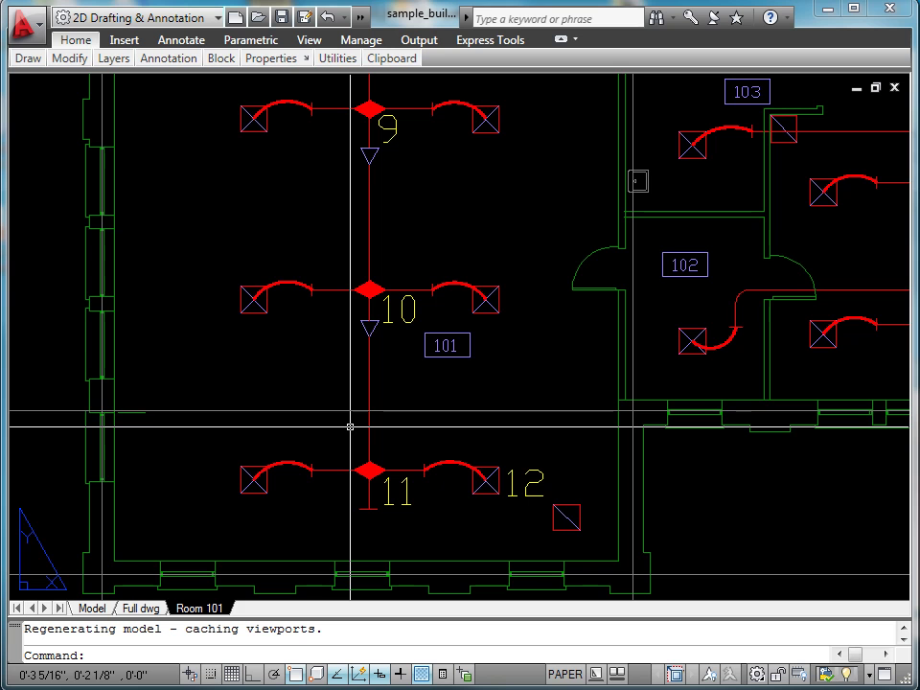
{"action": "left_click", "coordinate": [344, 431]}
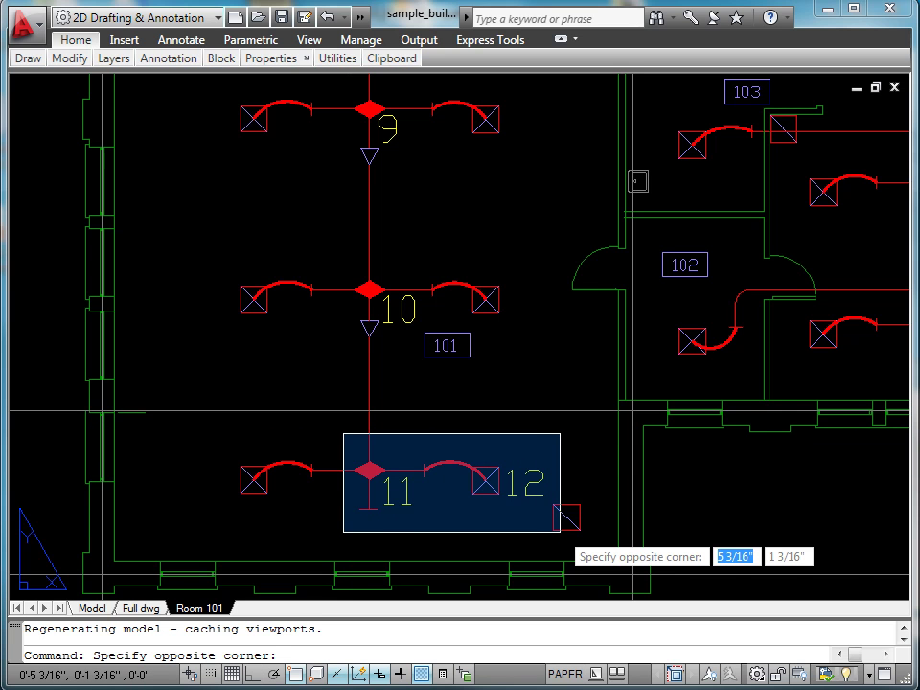
{"action": "key", "text": "Escape"}
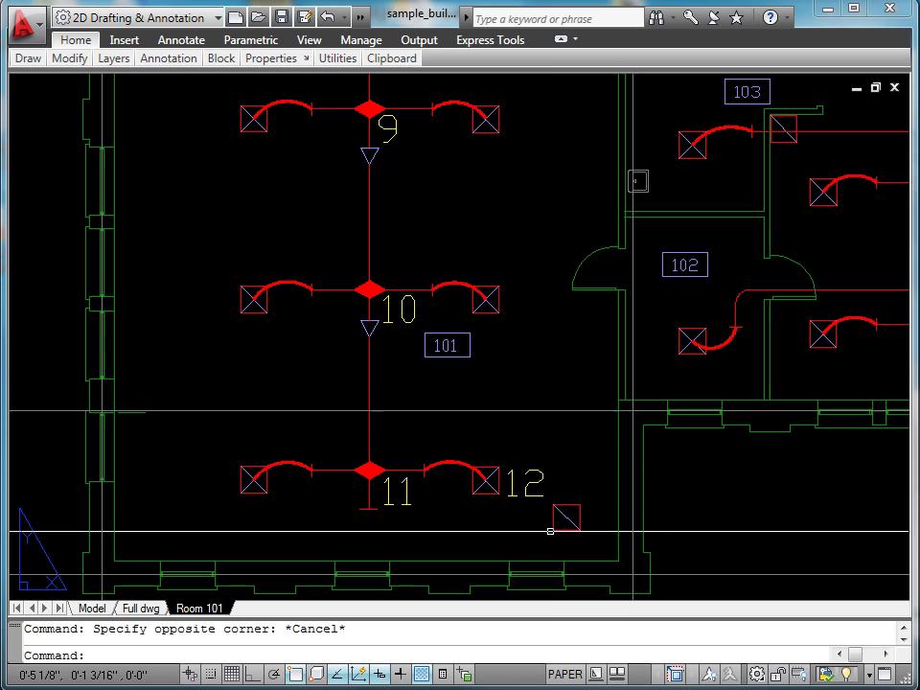
{"action": "left_click", "coordinate": [331, 264]}
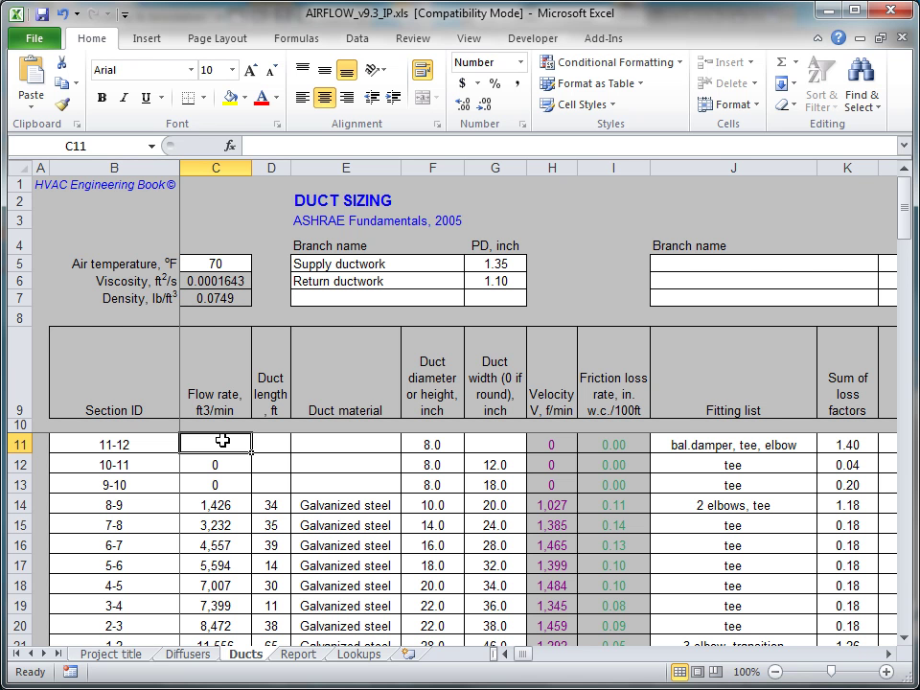
Step: Link section 11-12's flow to Diffusers!P8, the Assembly Room airflow per outlet
{"action": "type", "text": "="}
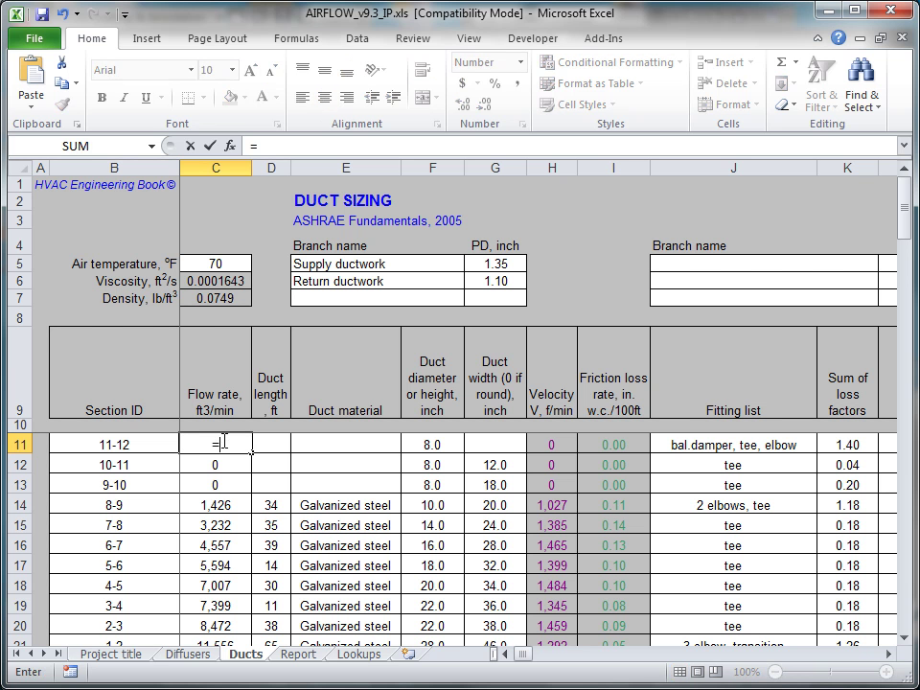
{"action": "left_click", "coordinate": [189, 655]}
{"action": "left_click", "coordinate": [305, 350]}
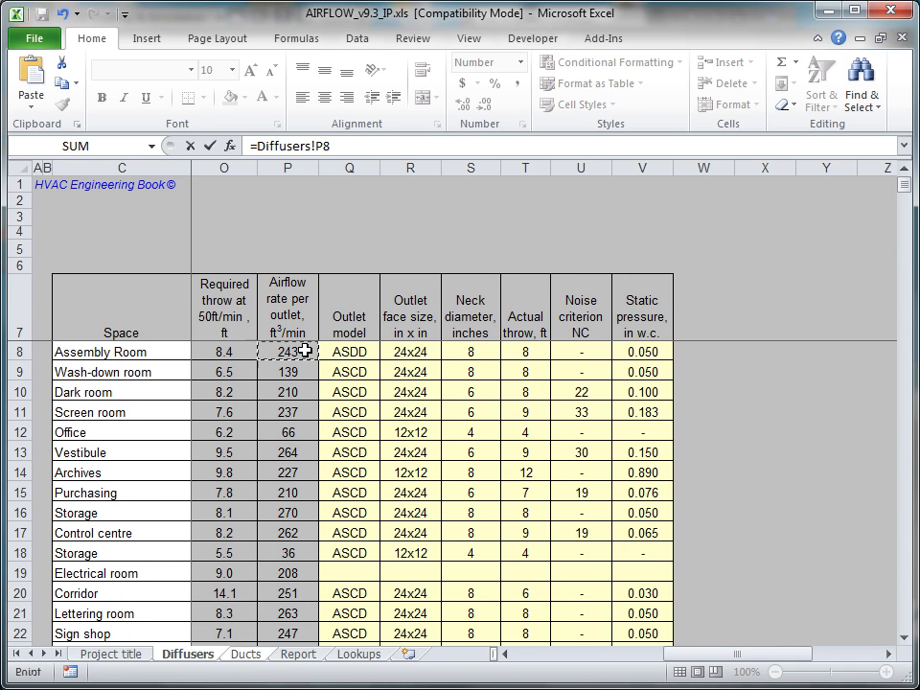
{"action": "key", "text": "Return"}
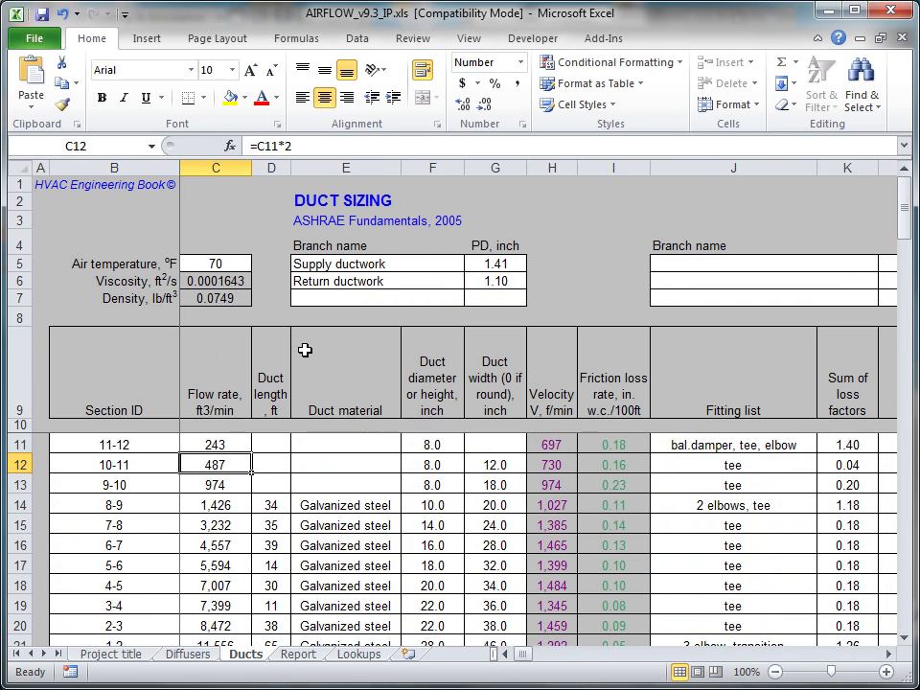
Step: Enter duct lengths of 8, 13 and 12 ft for sections 11-12, 10-11 and 9-10
{"action": "left_click", "coordinate": [276, 440]}
{"action": "key", "text": "Return"}
{"action": "type", "text": "13"}
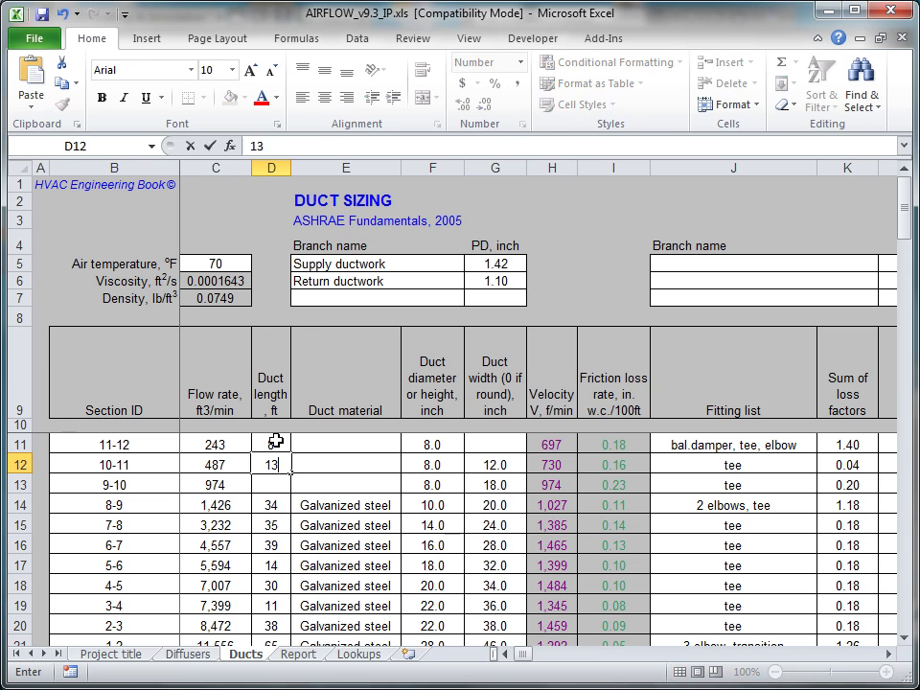
{"action": "key", "text": "Return"}
{"action": "type", "text": "12"}
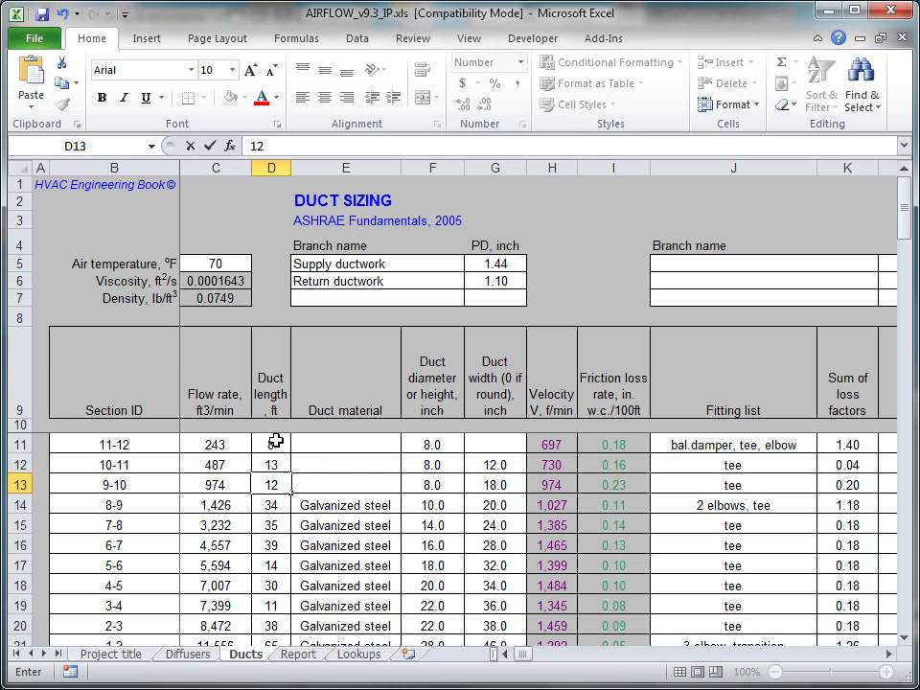
{"action": "key", "text": "Return"}
Step: Set 11-12 to Flex duct metallic, 10-11 and 9-10 to Galvanized steel, and clear the old duct sizes
{"action": "left_click", "coordinate": [376, 449]}
{"action": "left_click", "coordinate": [409, 444]}
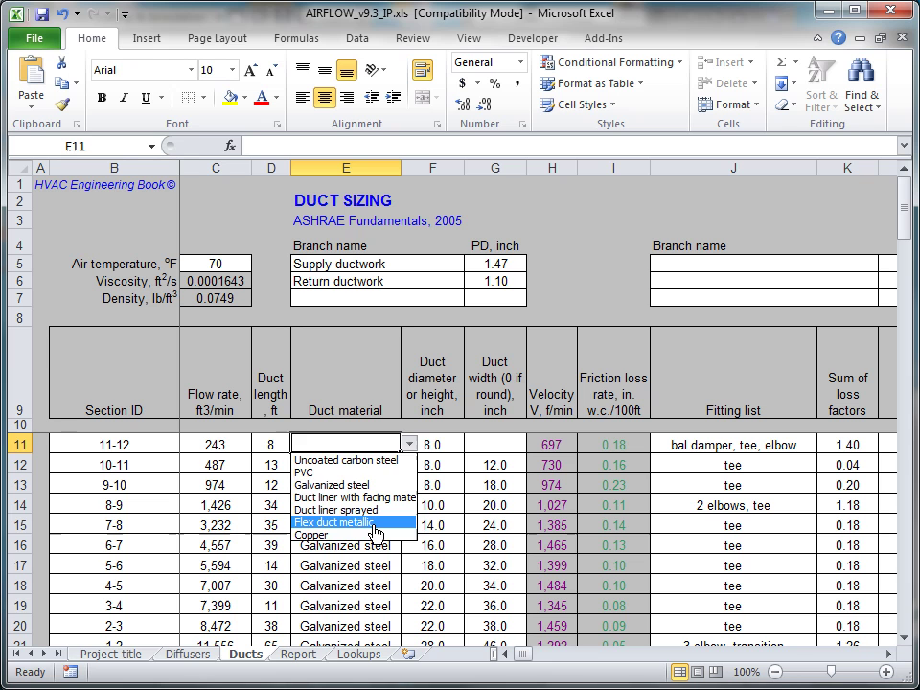
{"action": "left_click", "coordinate": [374, 524]}
{"action": "left_click", "coordinate": [389, 467]}
{"action": "left_click", "coordinate": [396, 469]}
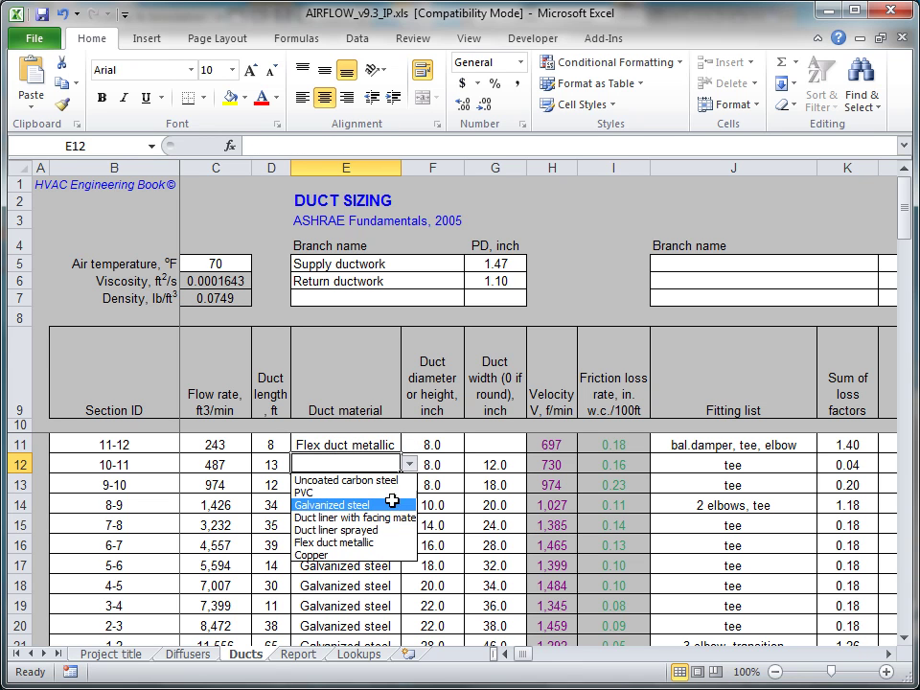
{"action": "left_click", "coordinate": [392, 503]}
{"action": "left_click", "coordinate": [379, 486]}
{"action": "left_click", "coordinate": [408, 486]}
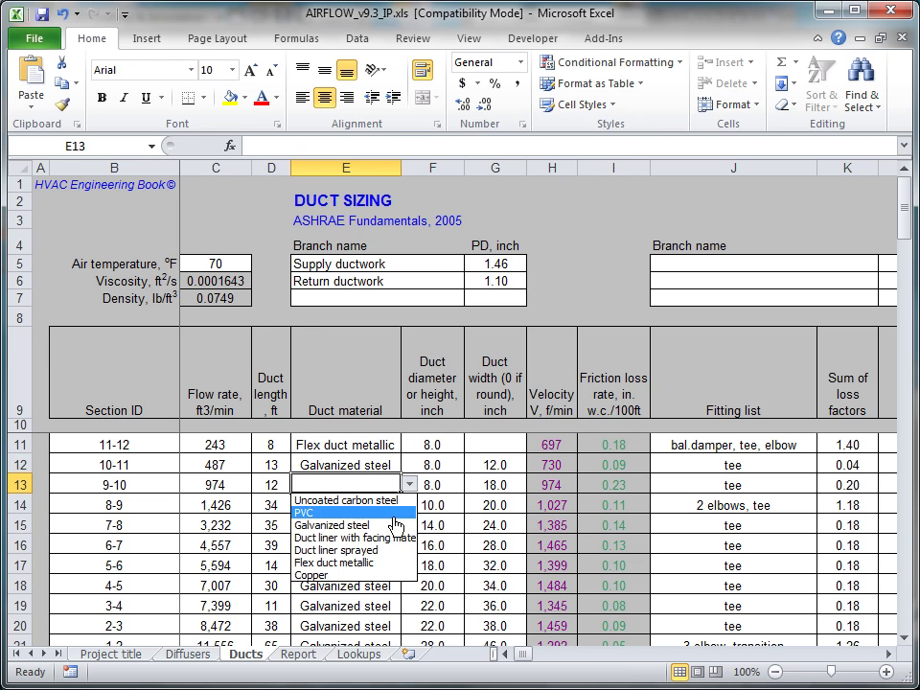
{"action": "left_click", "coordinate": [395, 525]}
{"action": "left_click", "coordinate": [403, 443]}
{"action": "key", "text": "Delete"}
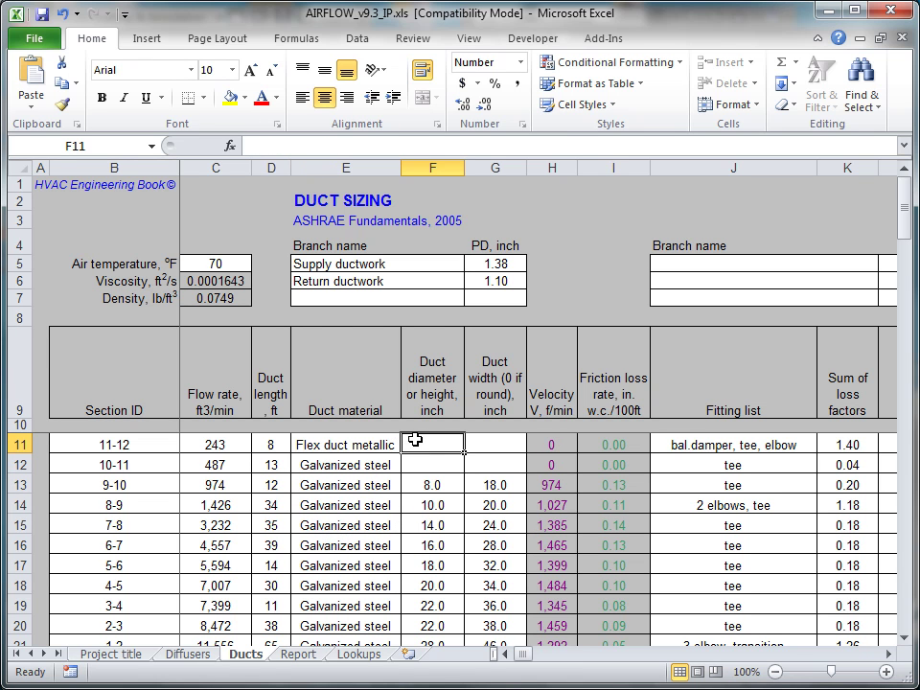
Step: Enter trial duct sizes of 8, 10 and 20 inches for sections 11-12 and 10-11
{"action": "type", "text": "8"}
{"action": "key", "text": "Return"}
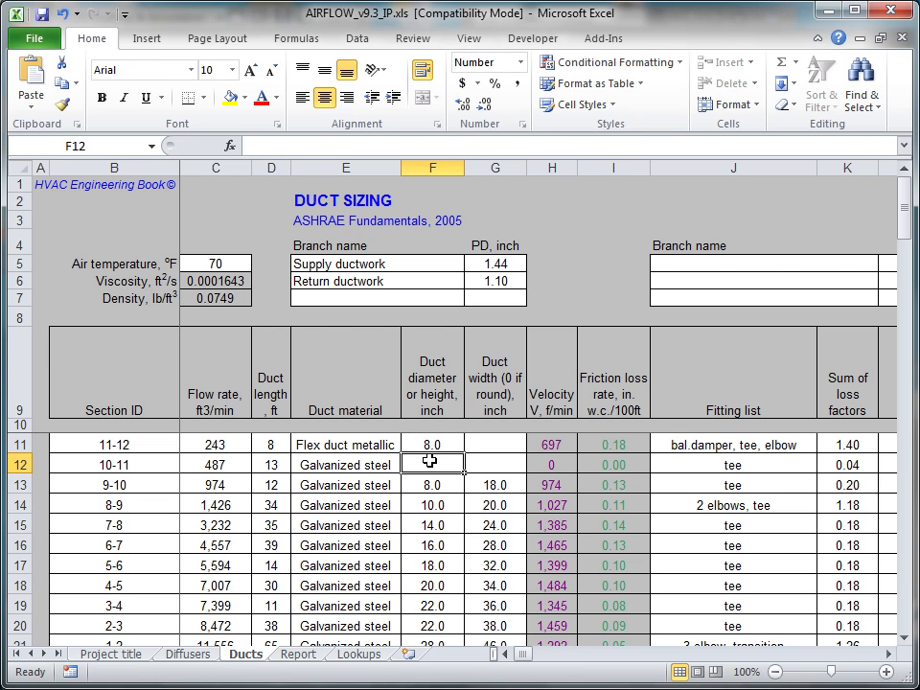
{"action": "type", "text": "10"}
{"action": "left_click", "coordinate": [479, 461]}
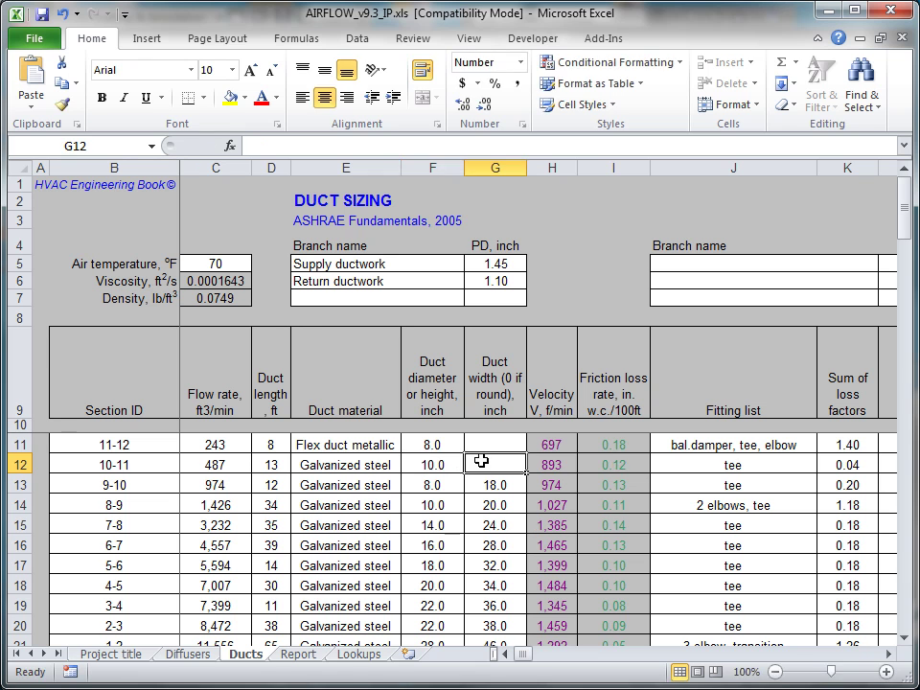
{"action": "type", "text": "20"}
{"action": "key", "text": "Return"}
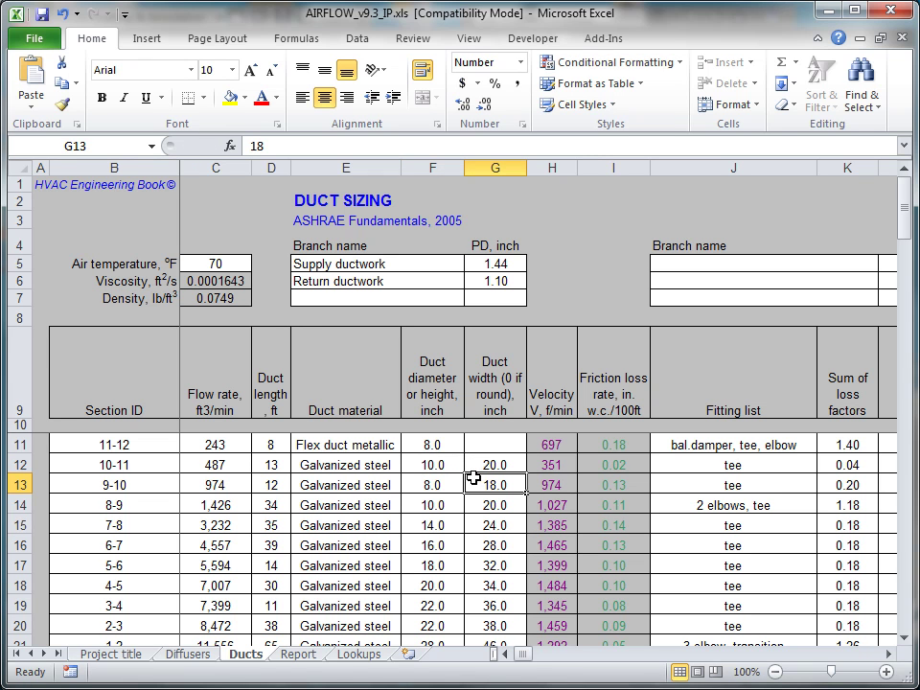
Step: Compare velocities and friction losses, then size section 10-11 at 8 by 10 inches after trying 12
{"action": "left_click_drag", "start_coordinate": [554, 465], "coordinate": [621, 462]}
{"action": "left_click_drag", "start_coordinate": [556, 444], "coordinate": [619, 444]}
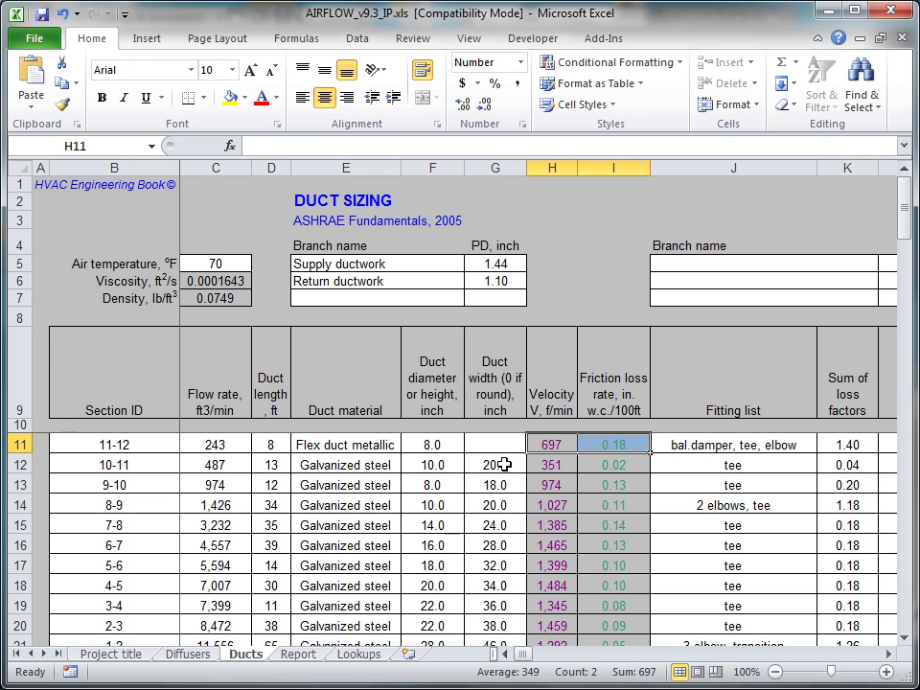
{"action": "left_click", "coordinate": [439, 466]}
{"action": "type", "text": "8"}
{"action": "left_click", "coordinate": [500, 464]}
{"action": "type", "text": "12"}
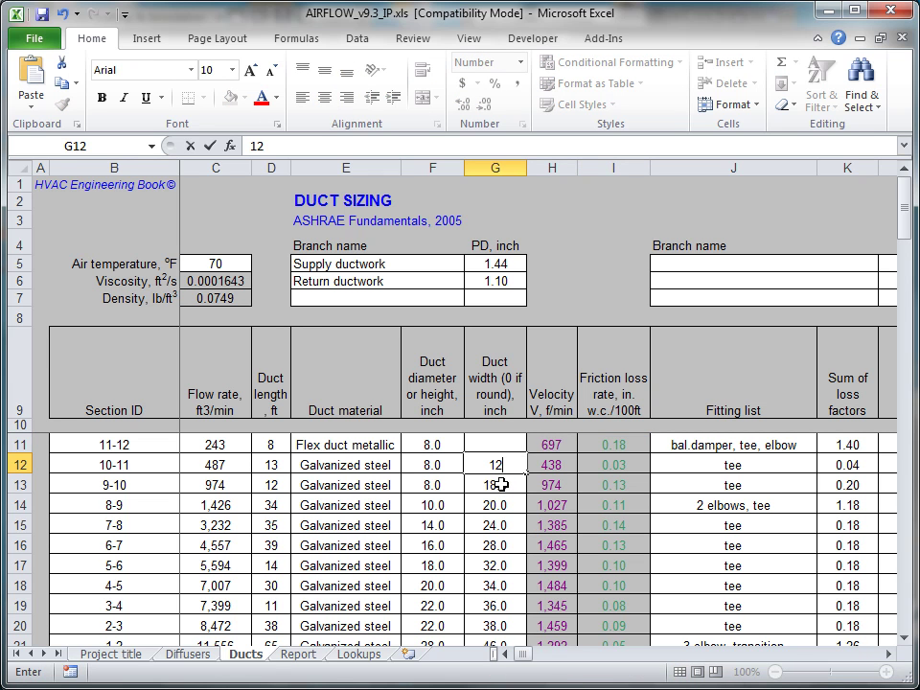
{"action": "key", "text": "Return"}
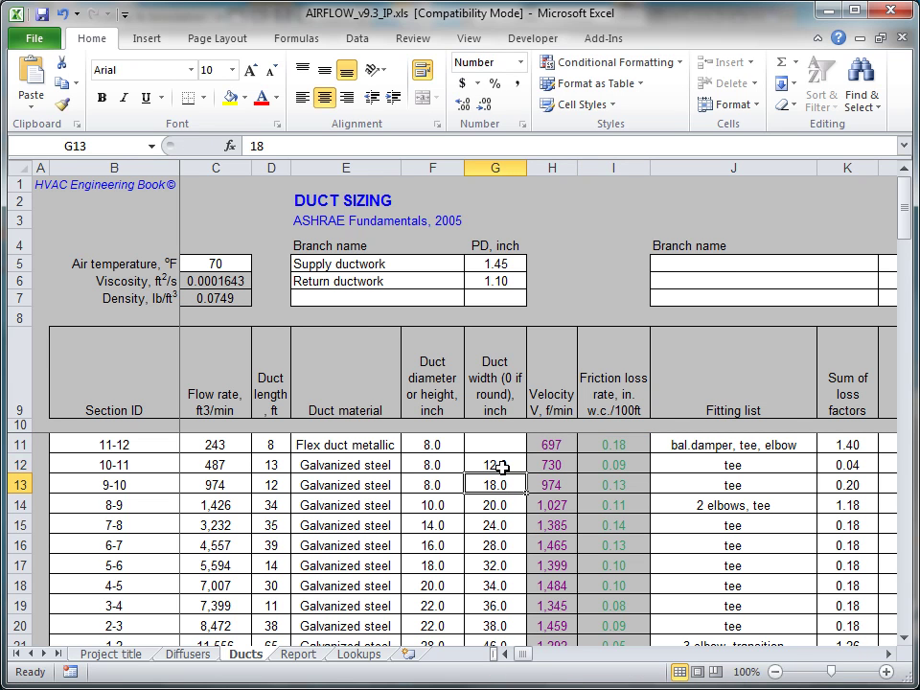
{"action": "left_click", "coordinate": [503, 467]}
{"action": "type", "text": "10"}
{"action": "key", "text": "Return"}
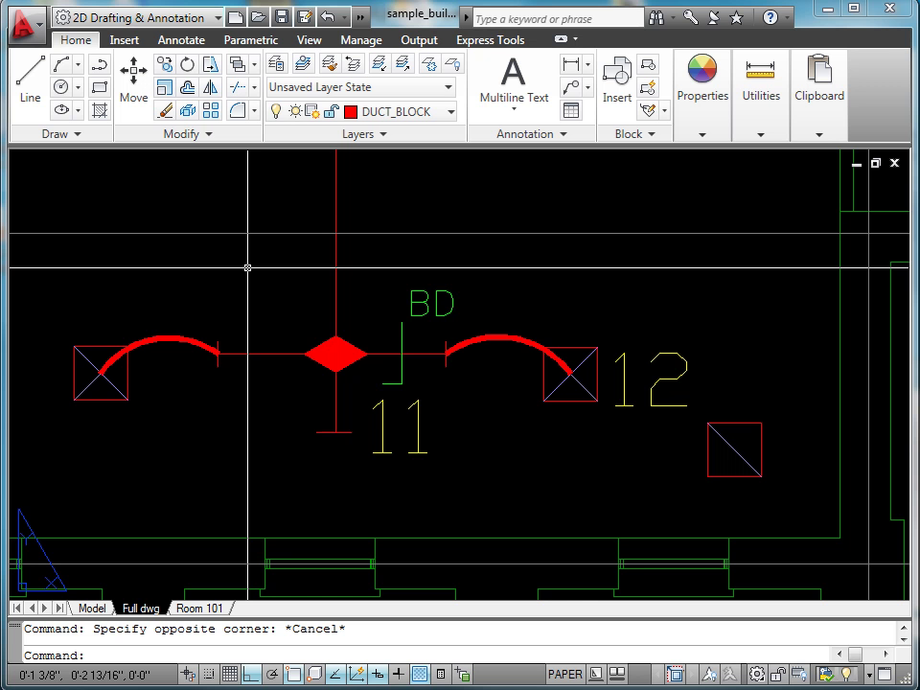
Step: Inspect the AutoCAD duct run around the BD damper near sections 11 and 12, then return to Excel
{"action": "left_click", "coordinate": [247, 268]}
{"action": "key", "text": "Escape"}
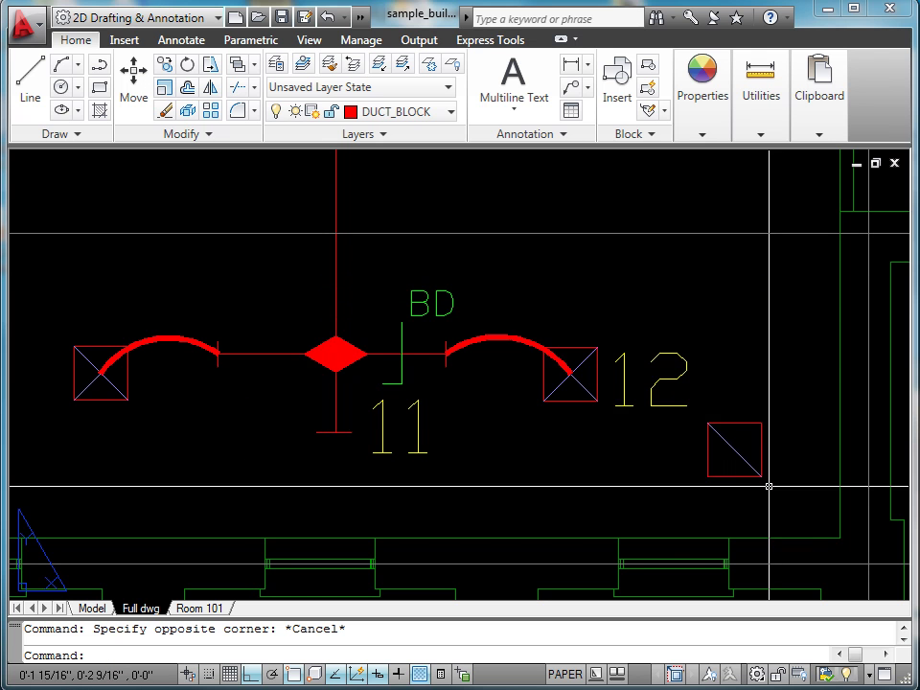
{"action": "left_click", "coordinate": [265, 304]}
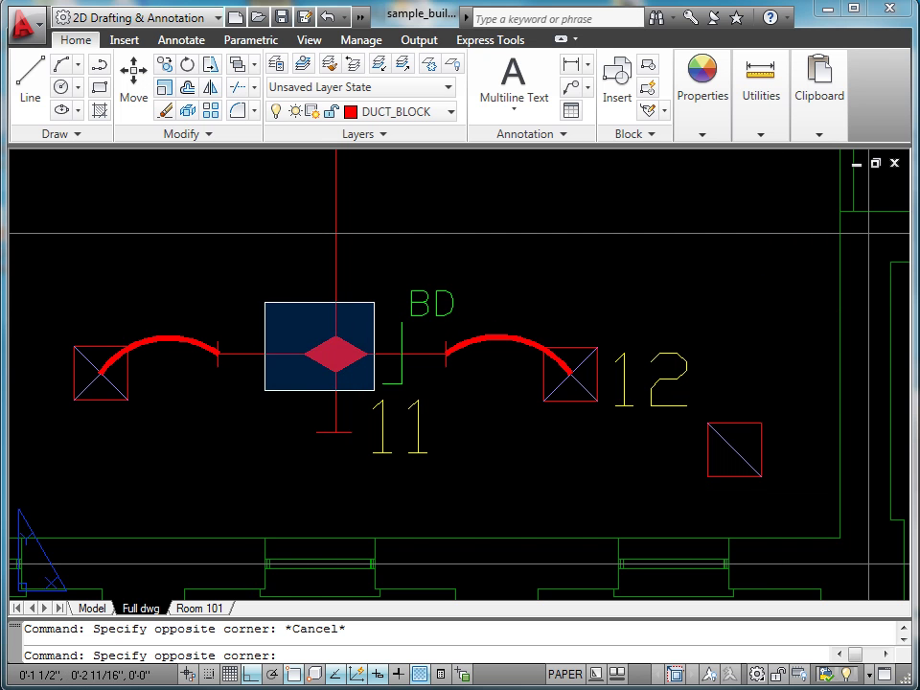
{"action": "key", "text": "Escape"}
{"action": "left_click", "coordinate": [370, 273]}
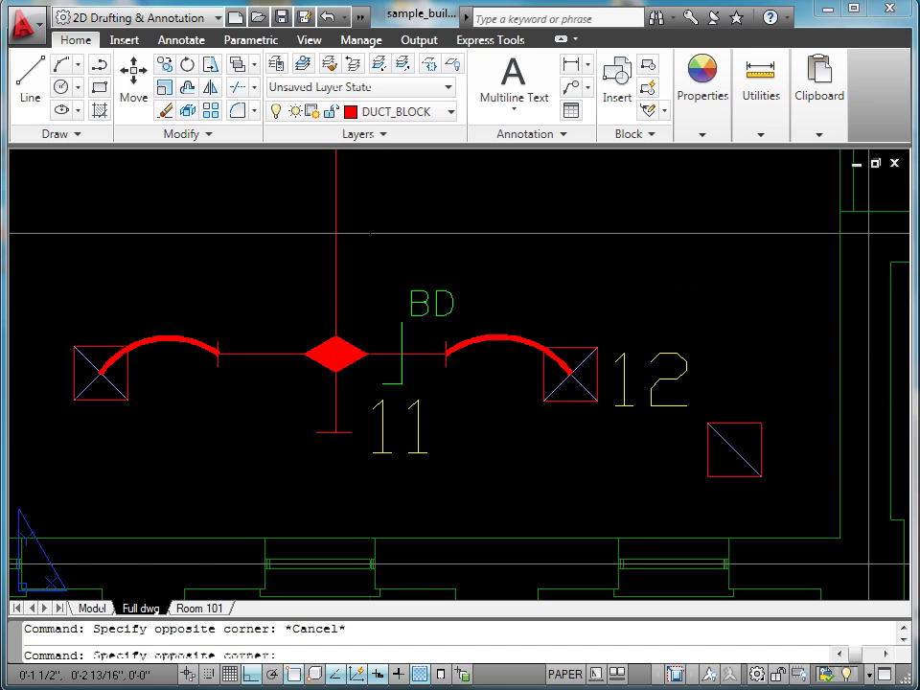
{"action": "key", "text": "Escape"}
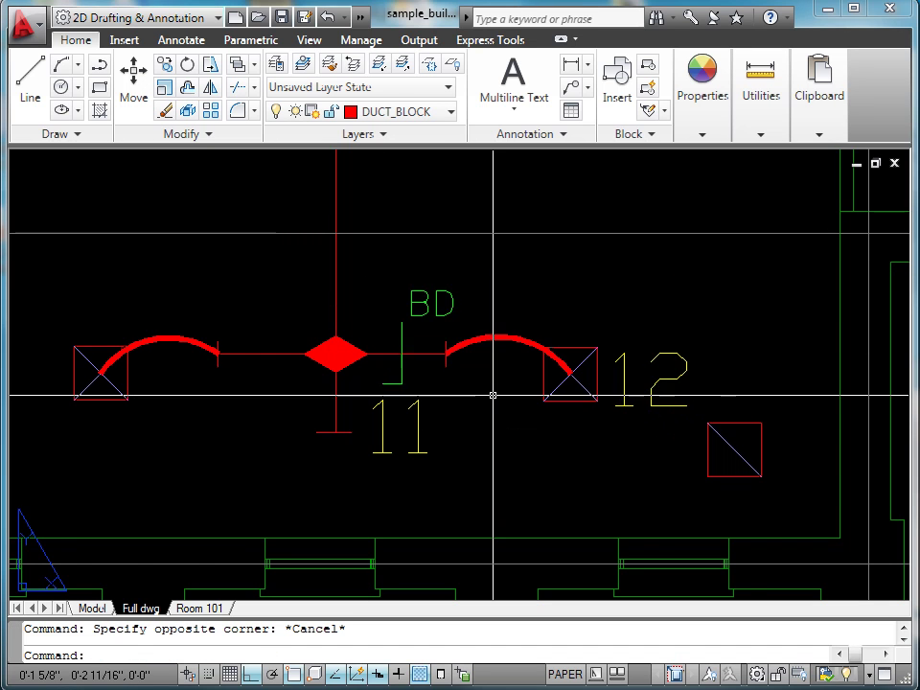
{"action": "key", "text": "alt+Tab"}
Step: Enter loss factors 1.2 for section 11-12 and 0.4 for 10-11, clearing old other-loss entries
{"action": "left_click", "coordinate": [552, 439]}
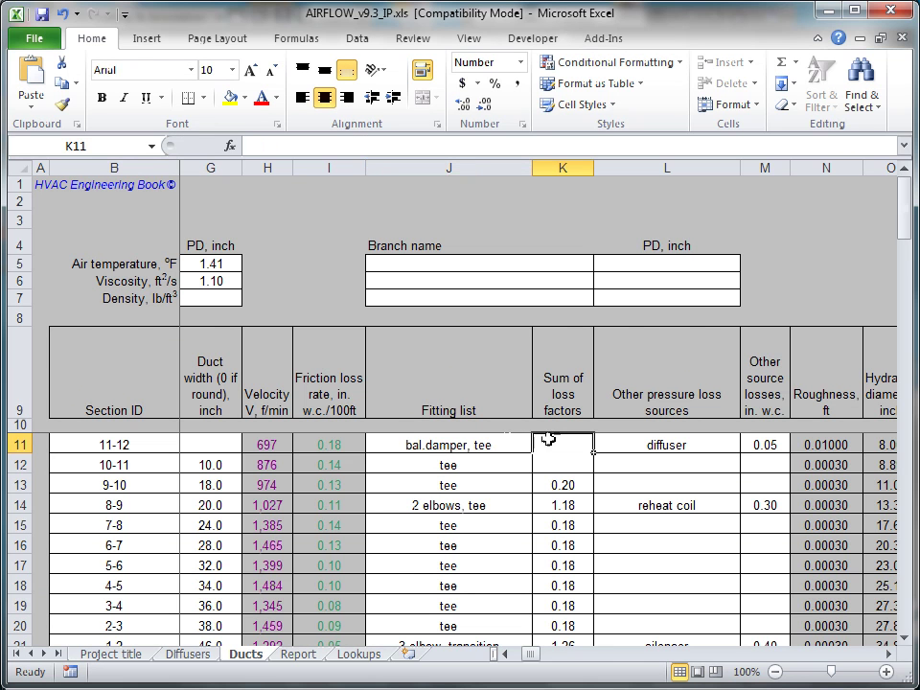
{"action": "type", "text": "1.2"}
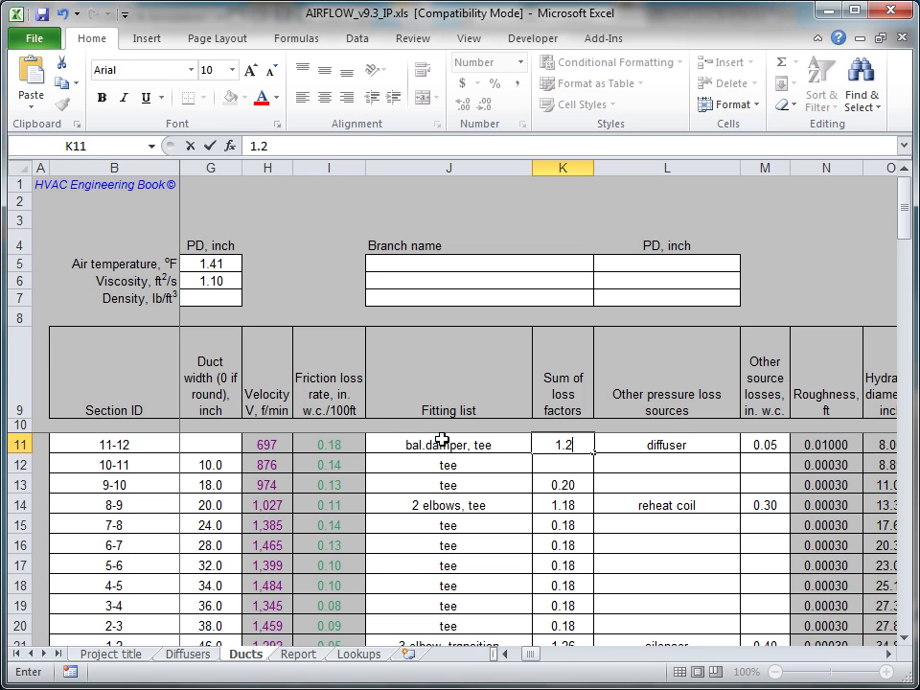
{"action": "key", "text": "Return"}
{"action": "type", "text": "."}
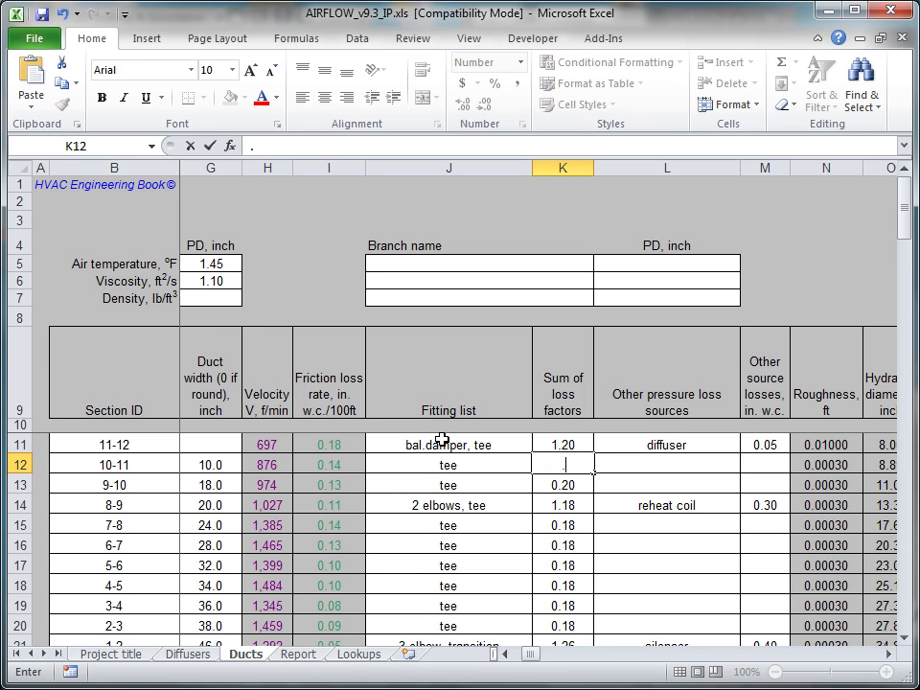
{"action": "type", "text": "4"}
{"action": "key", "text": "Return"}
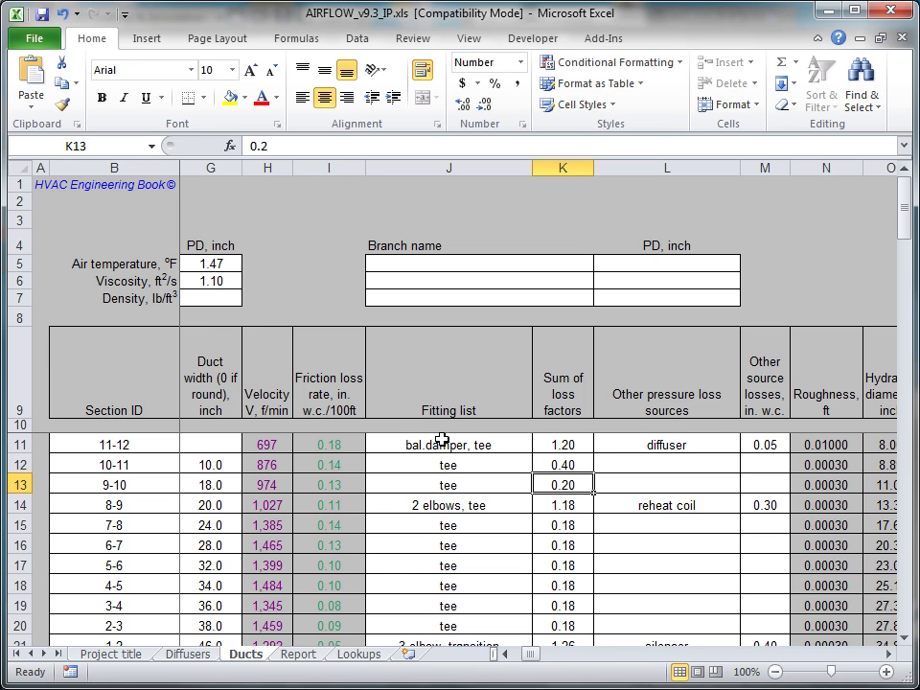
{"action": "key", "text": "Up"}
{"action": "key", "text": "Up"}
{"action": "key", "text": "Right"}
{"action": "key", "text": "Delete"}
{"action": "left_click_drag", "start_coordinate": [643, 446], "coordinate": [765, 467]}
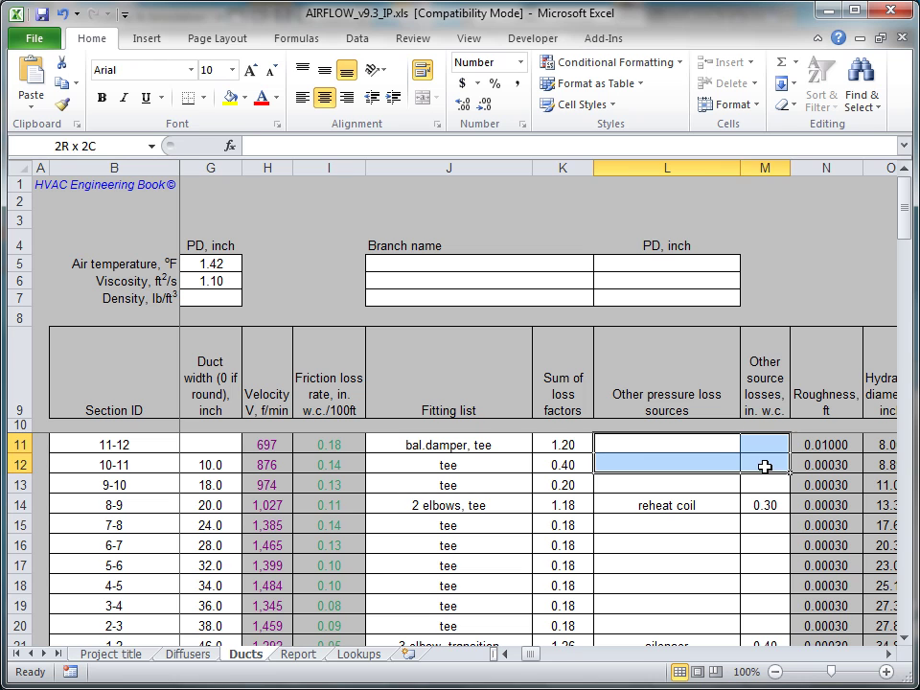
Step: Add 'diffuser' as section 11-12's other loss source, valued by a link to Diffusers!V8
{"action": "left_click", "coordinate": [693, 446]}
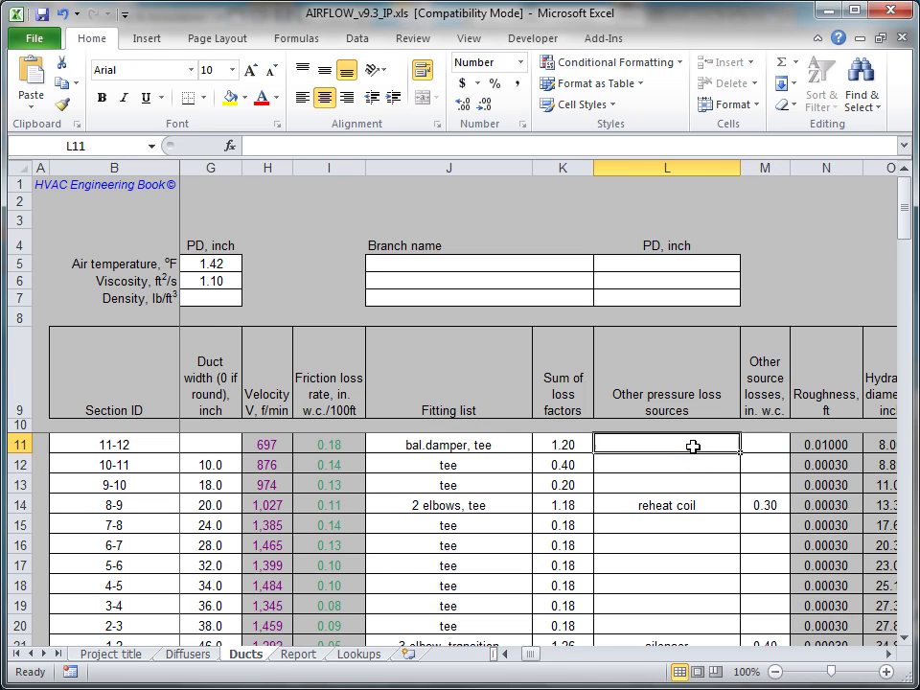
{"action": "type", "text": "diff"}
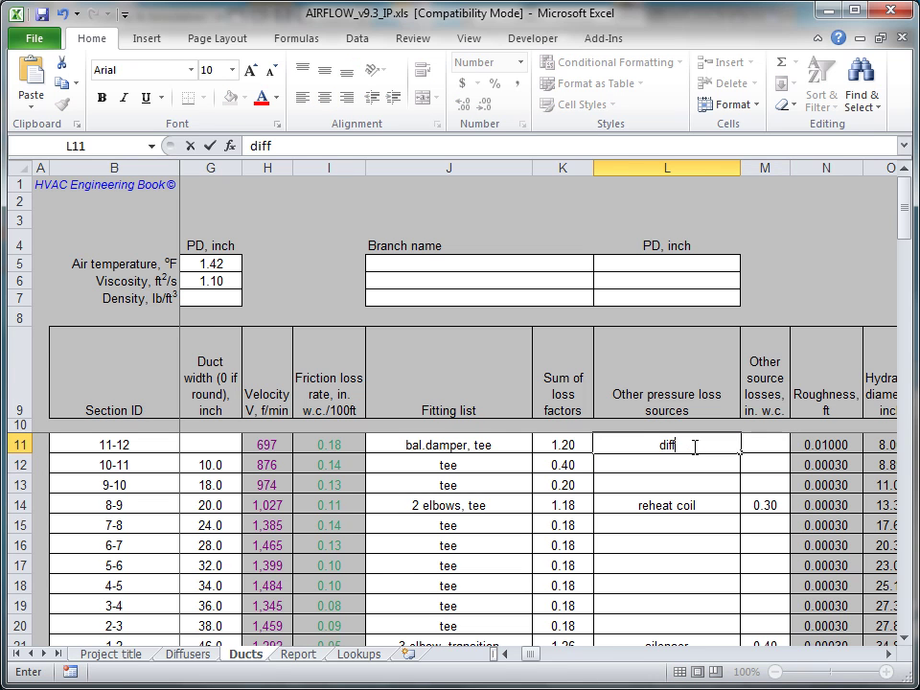
{"action": "type", "text": "user"}
{"action": "key", "text": "Return"}
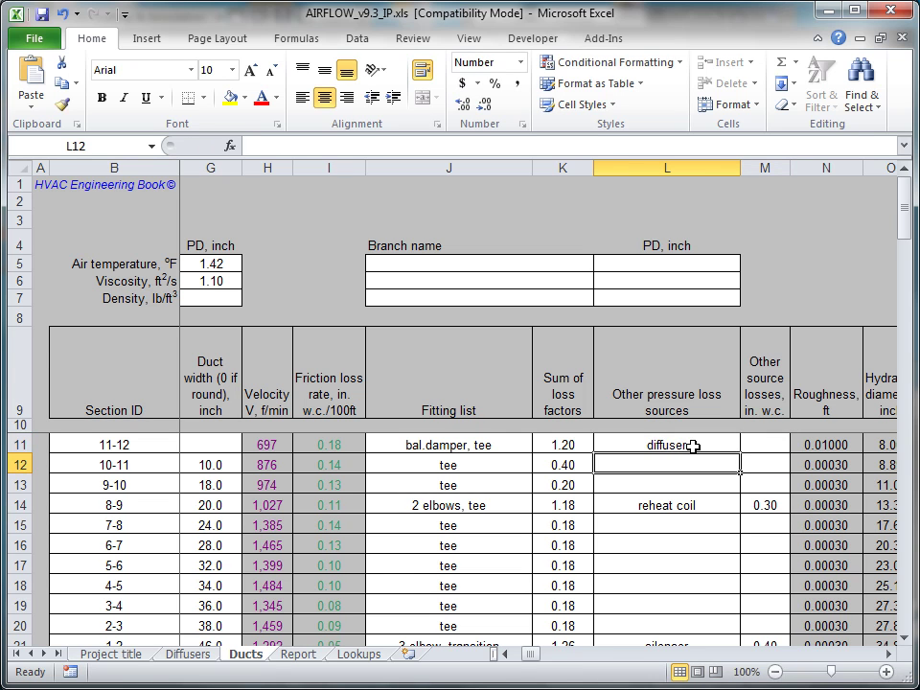
{"action": "left_click", "coordinate": [766, 443]}
{"action": "type", "text": "="}
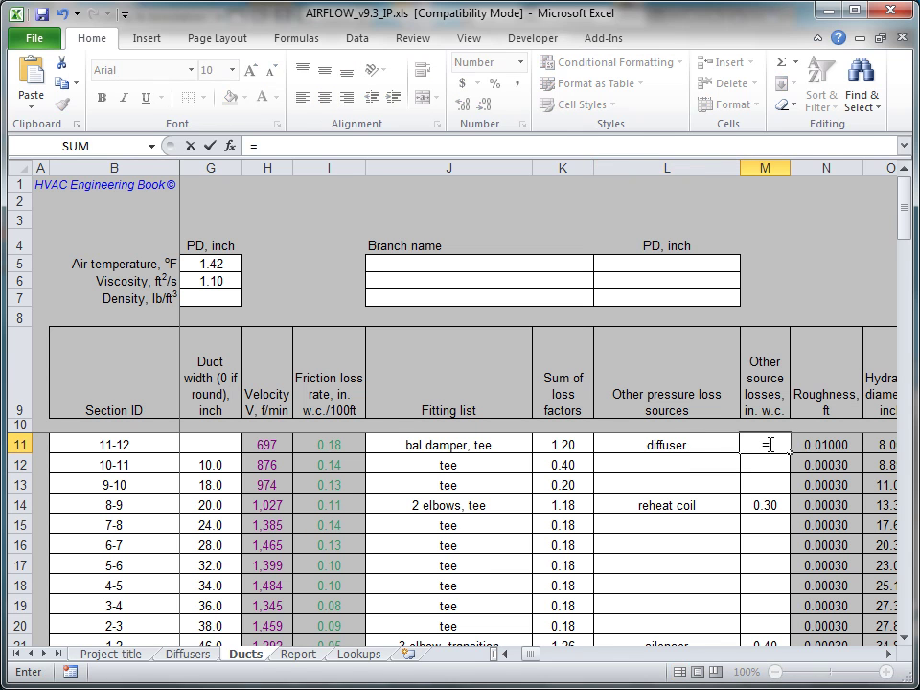
{"action": "left_click", "coordinate": [189, 655]}
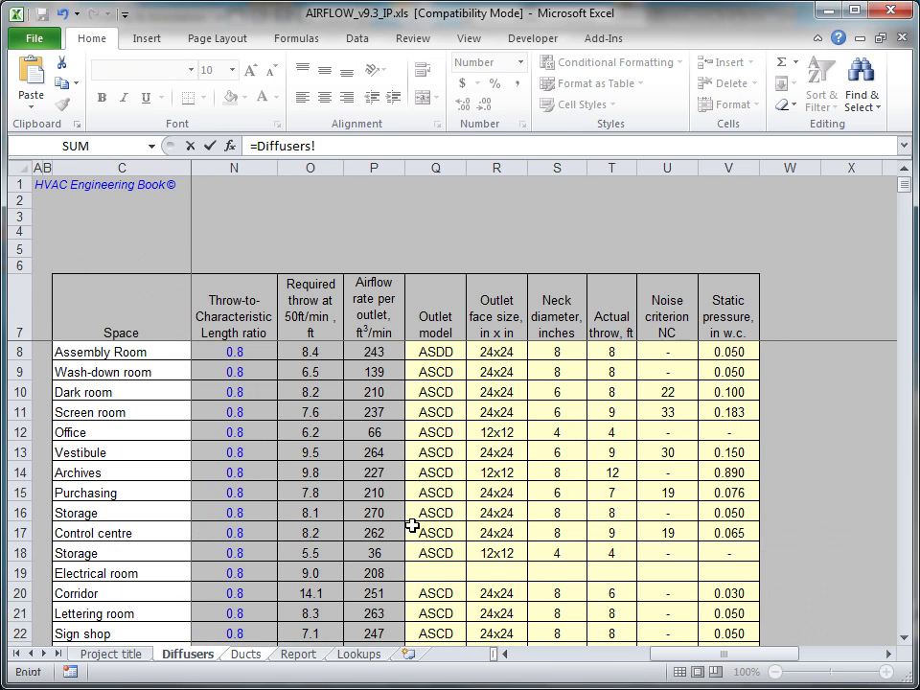
{"action": "left_click", "coordinate": [726, 351]}
{"action": "key", "text": "Return"}
Step: Check section 11-12's roughness 0.01 ft, friction factor 0.0394 and 0.10 in w.c. total loss, then return to G5
{"action": "scroll", "coordinate": [614, 383], "scroll_direction": "right", "scroll_amount": 1}
{"action": "key", "text": "Up"}
{"action": "key", "text": "Up"}
{"action": "key", "text": "Up"}
{"action": "key", "text": "Up"}
{"action": "key", "text": "Up"}
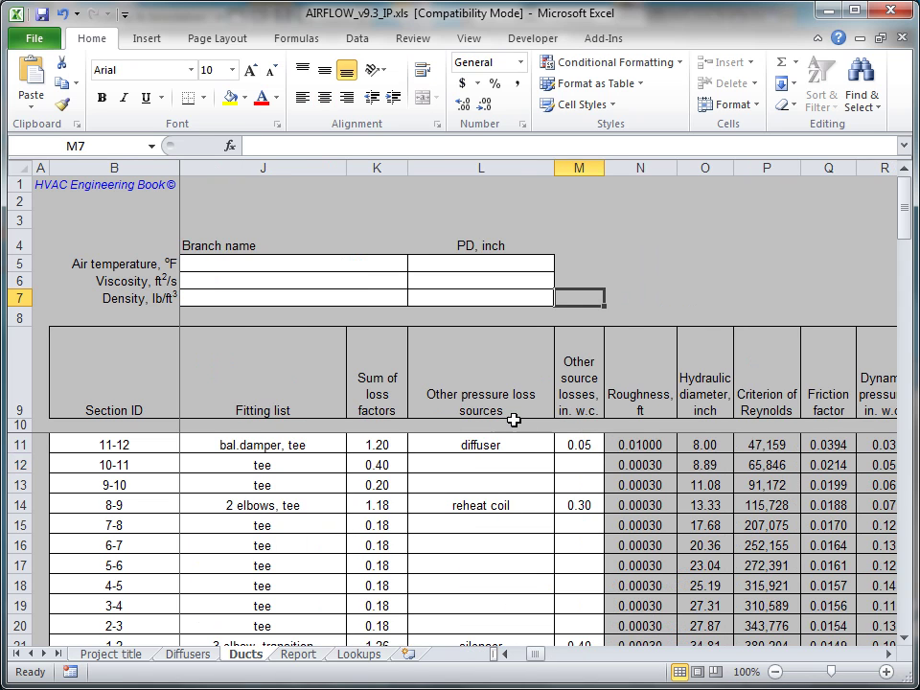
{"action": "left_click", "coordinate": [633, 446]}
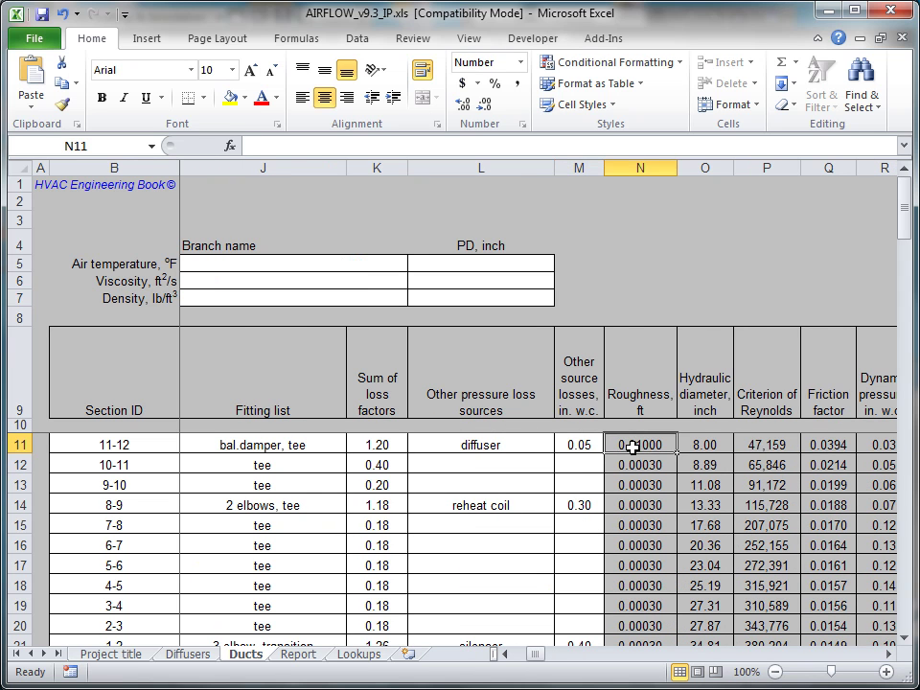
{"action": "left_click", "coordinate": [709, 445]}
{"action": "left_click", "coordinate": [772, 445]}
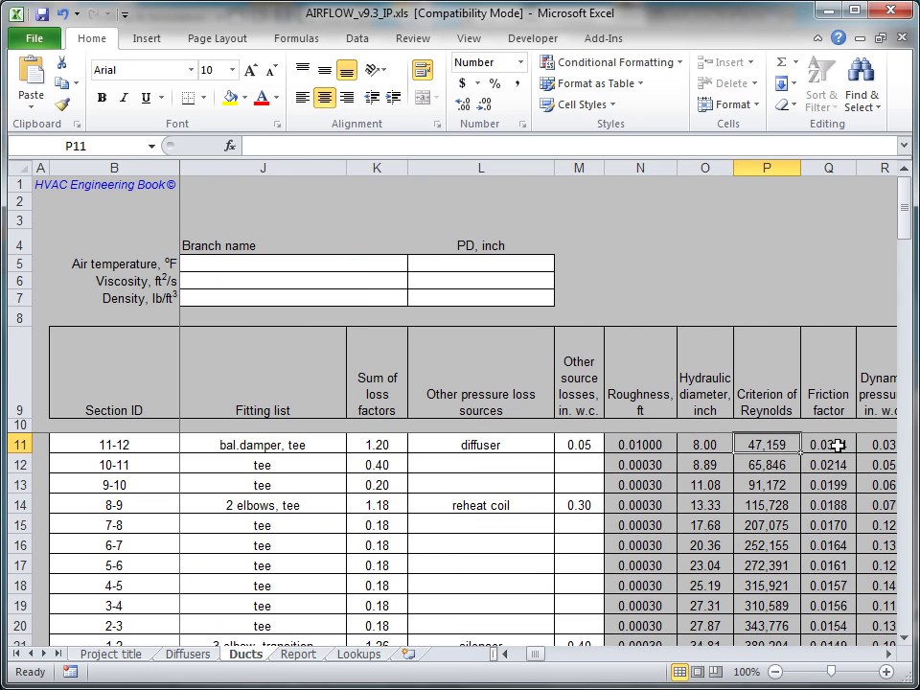
{"action": "left_click", "coordinate": [839, 446]}
{"action": "left_click", "coordinate": [890, 656]}
{"action": "left_click", "coordinate": [891, 656]}
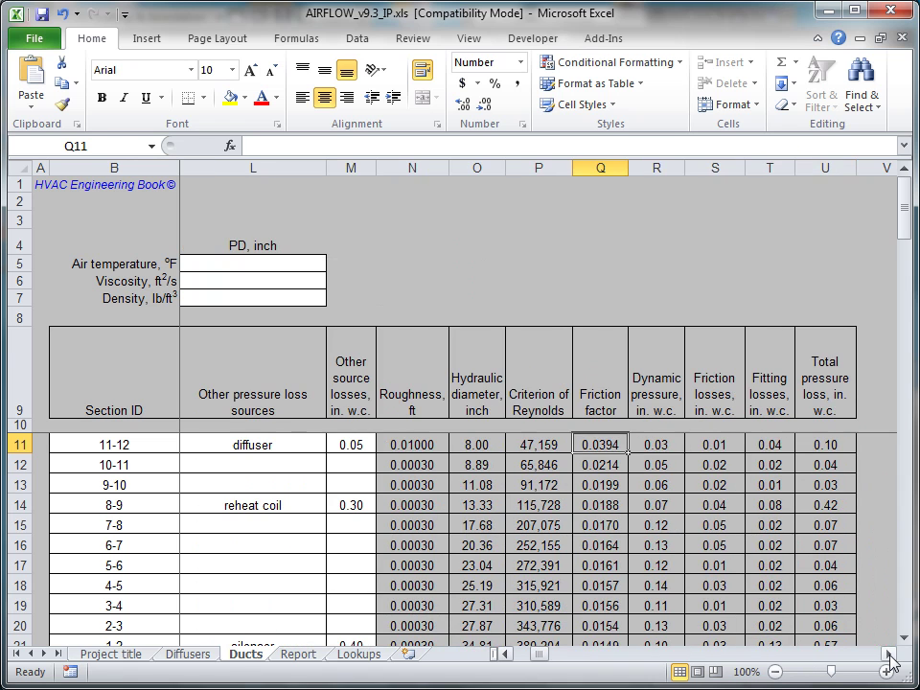
{"action": "left_click", "coordinate": [671, 445]}
{"action": "left_click", "coordinate": [729, 444]}
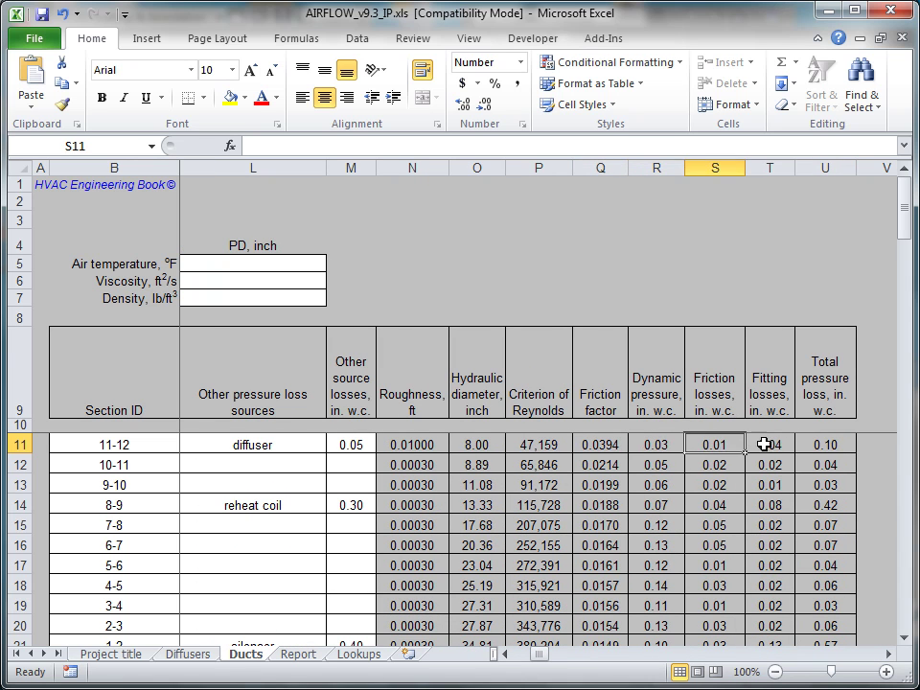
{"action": "left_click", "coordinate": [764, 443]}
{"action": "left_click", "coordinate": [814, 443]}
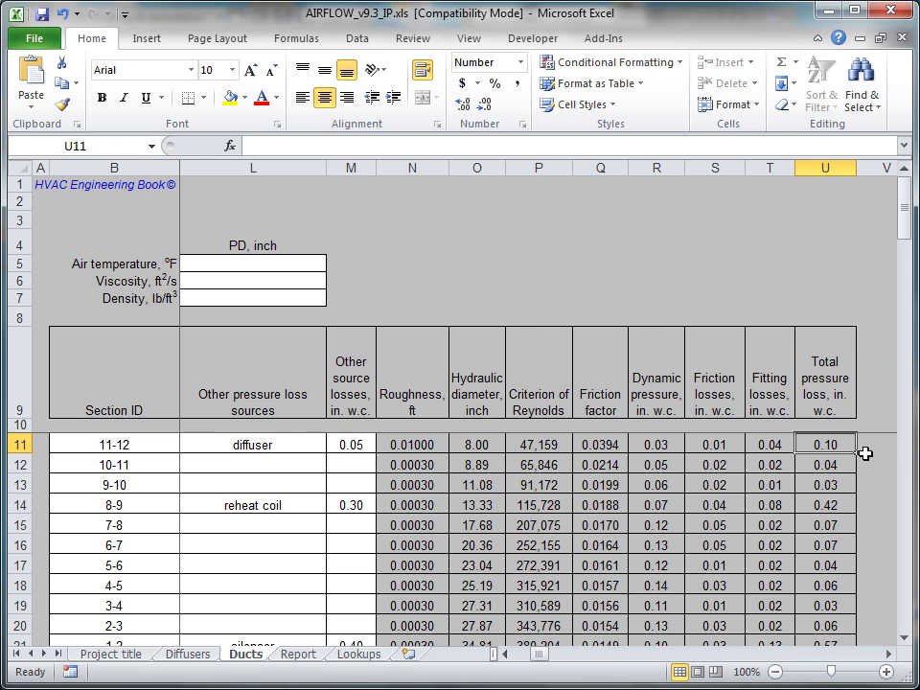
{"action": "key", "text": "ctrl+Home"}
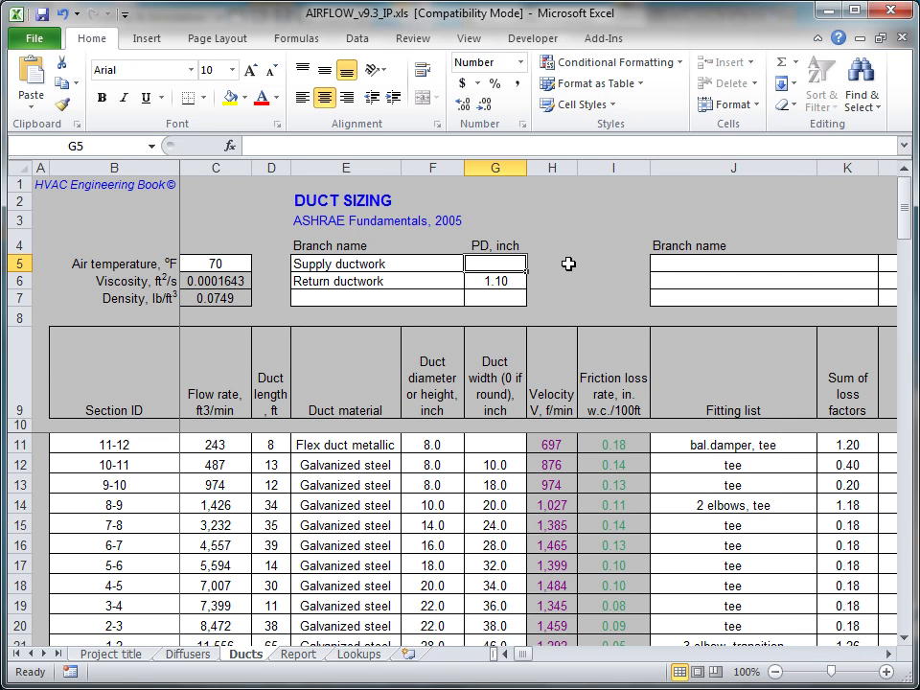
Step: Enter =SUM(U11:U21) in G5 so the Supply ductwork PD totals 1.47 in
{"action": "type", "text": "=sum("}
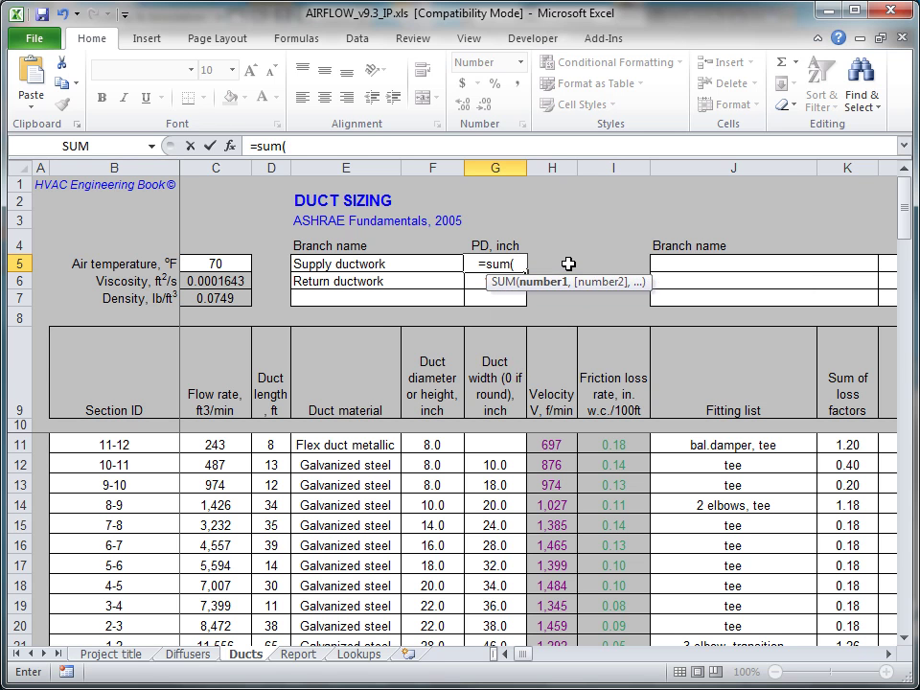
{"action": "left_click_drag", "start_coordinate": [523, 661], "coordinate": [544, 662]}
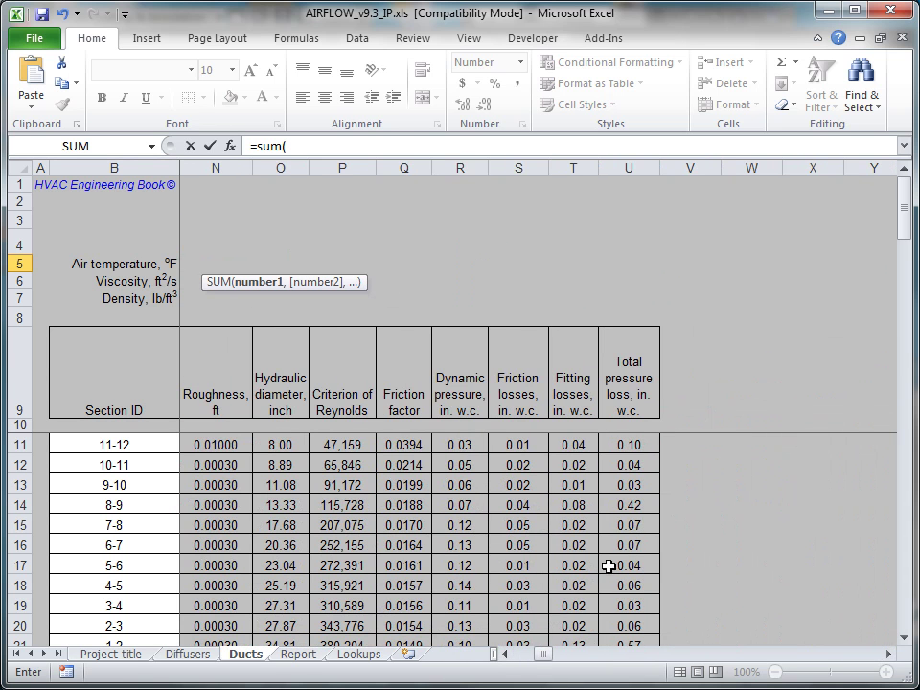
{"action": "left_click_drag", "start_coordinate": [638, 445], "coordinate": [653, 567]}
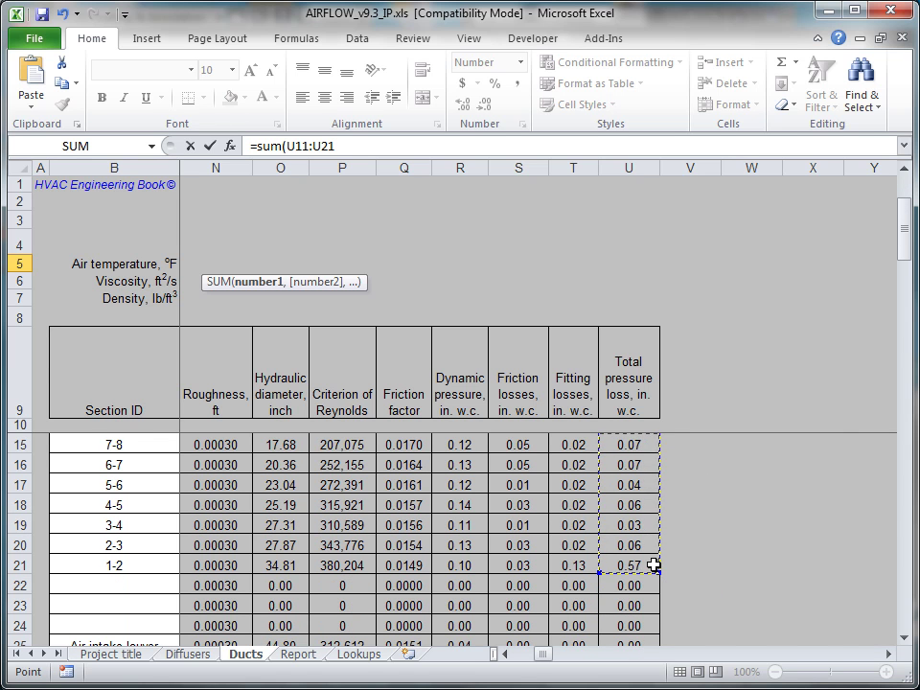
{"action": "key", "text": "Escape"}
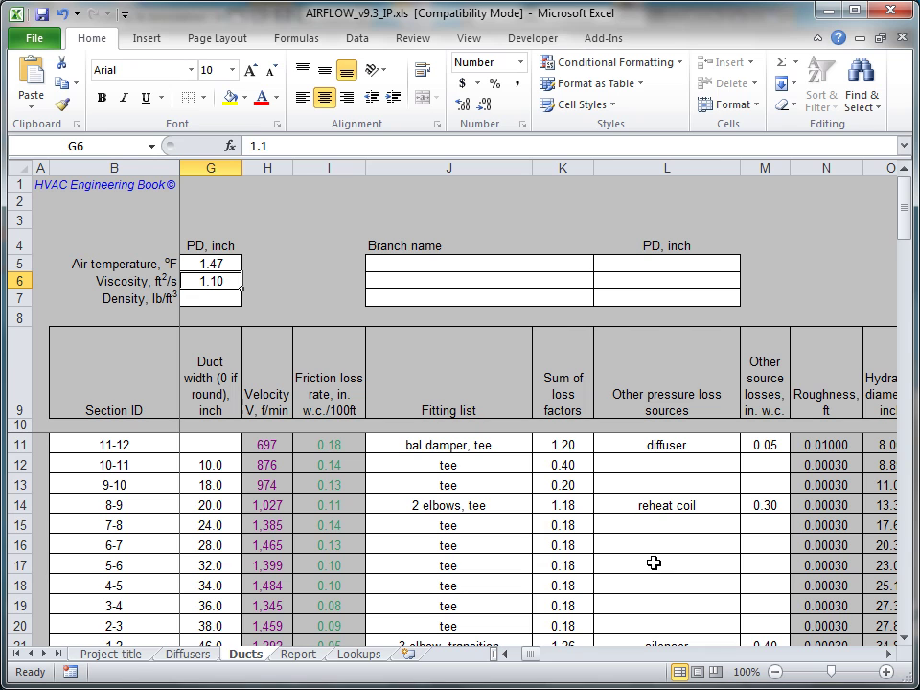